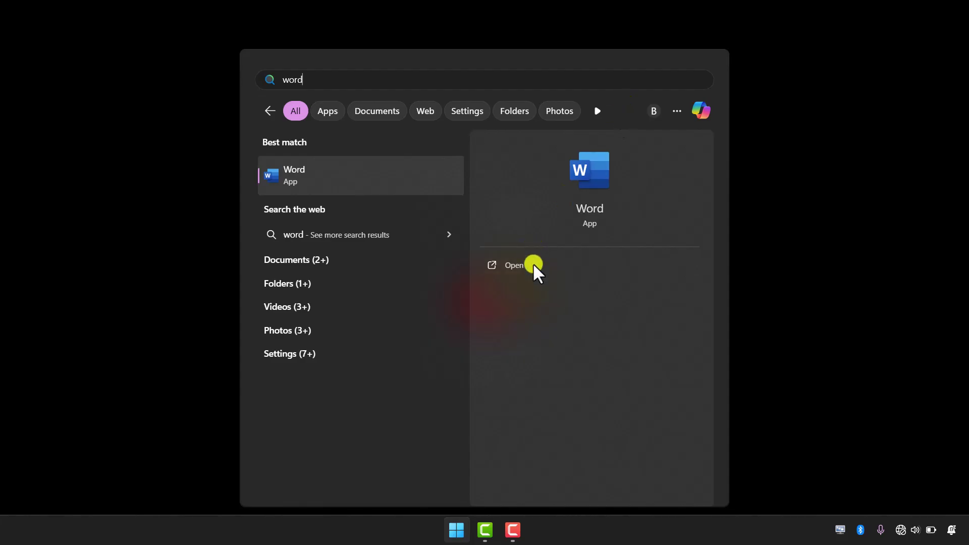
# Open Word from the search results and maximize the document window.
pyautogui.click(525, 267)
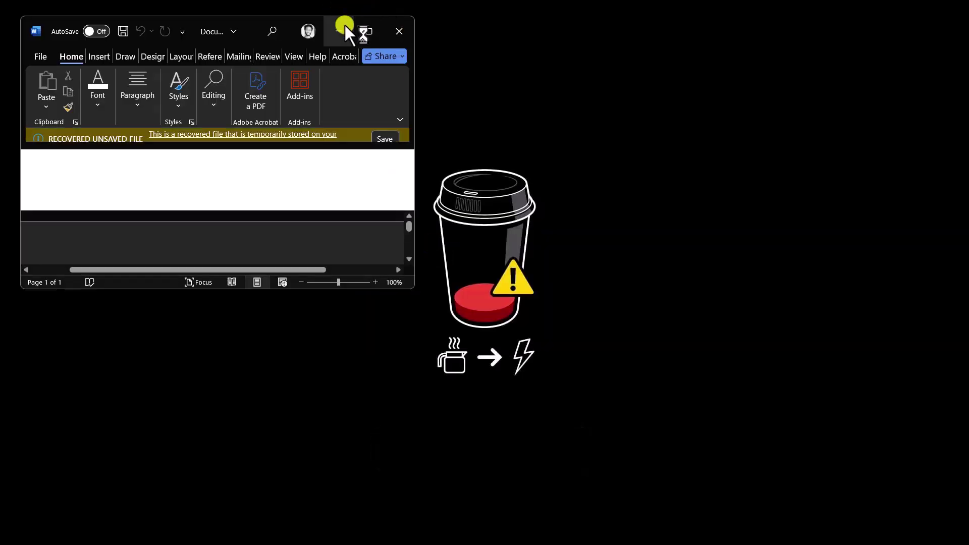
pyautogui.click(374, 30)
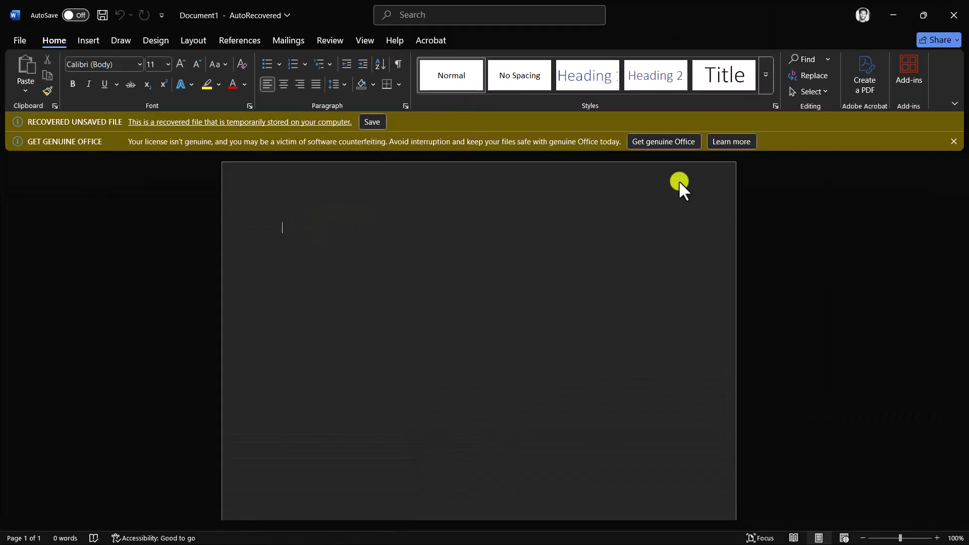
pyautogui.click(138, 134)
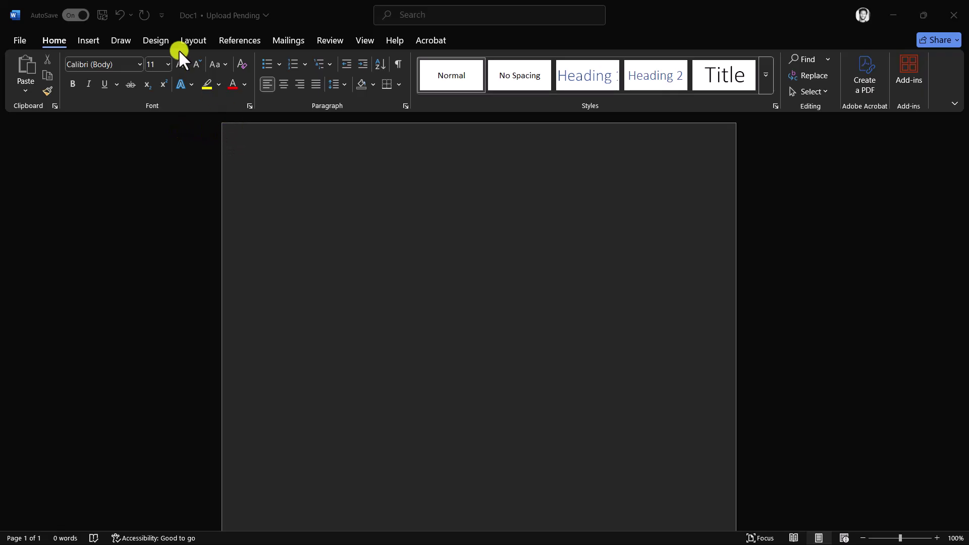
pyautogui.click(878, 483)
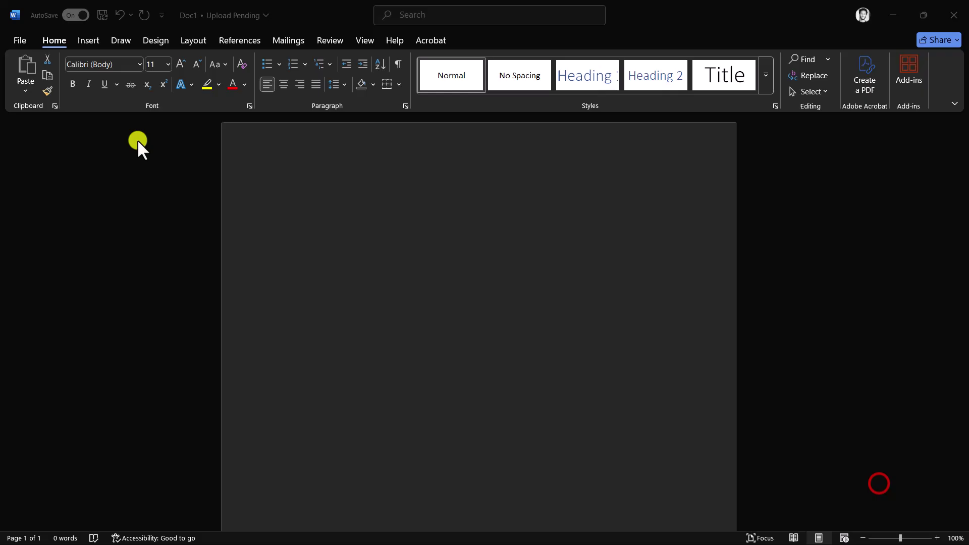
# Open the Insert Chart dialog for the blank document.
pyautogui.click(77, 40)
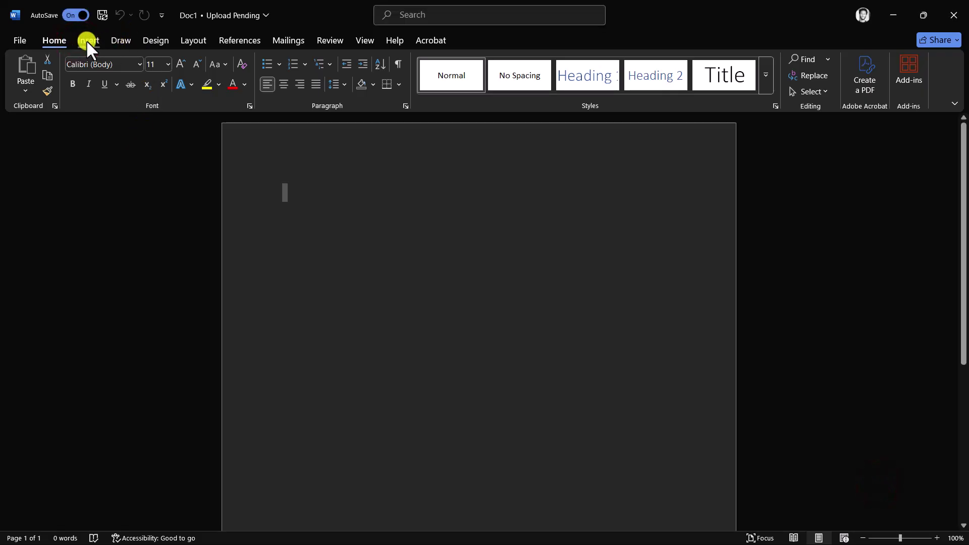
pyautogui.click(86, 41)
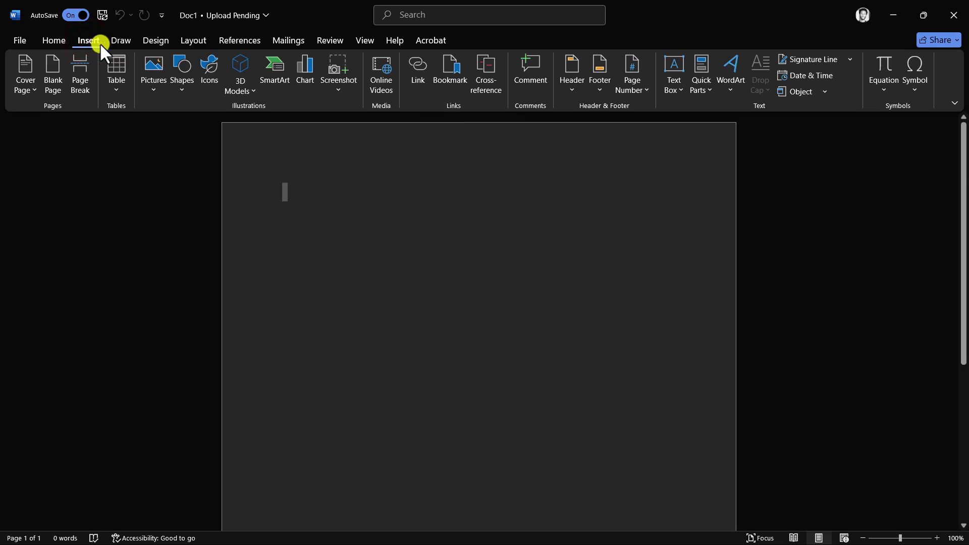
pyautogui.click(308, 74)
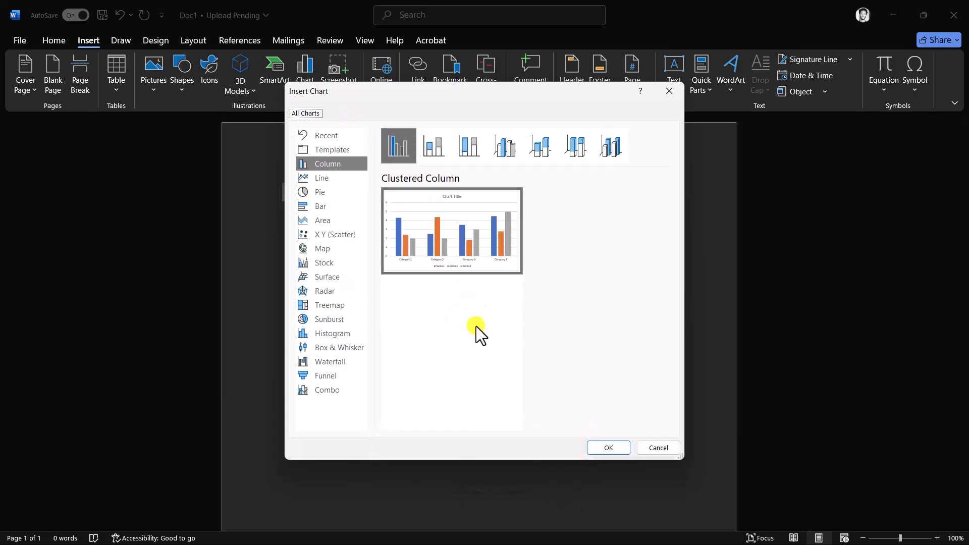
# Preview the Pie, Clustered Bar and Sunburst chart types.
pyautogui.moveTo(447, 226)
pyautogui.click(322, 191)
pyautogui.moveTo(471, 260)
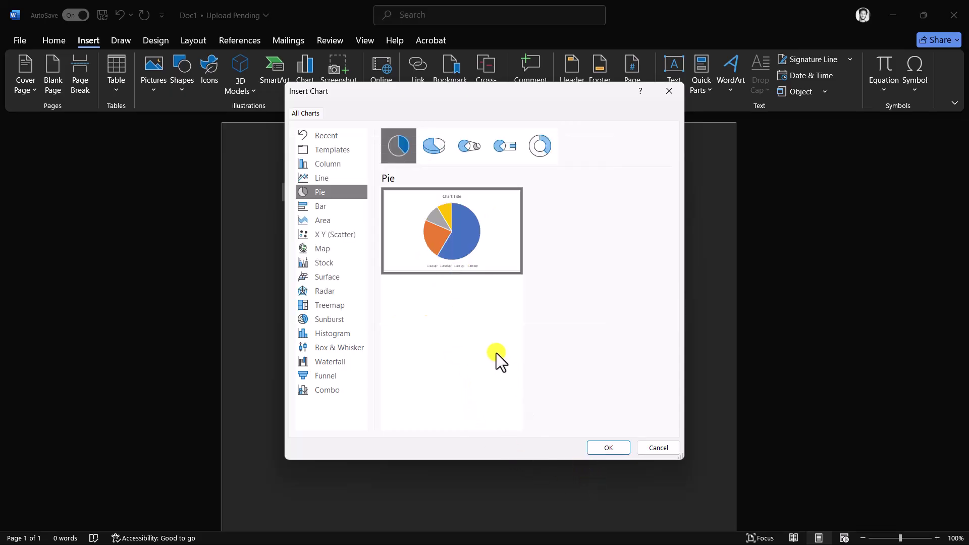
pyautogui.click(320, 207)
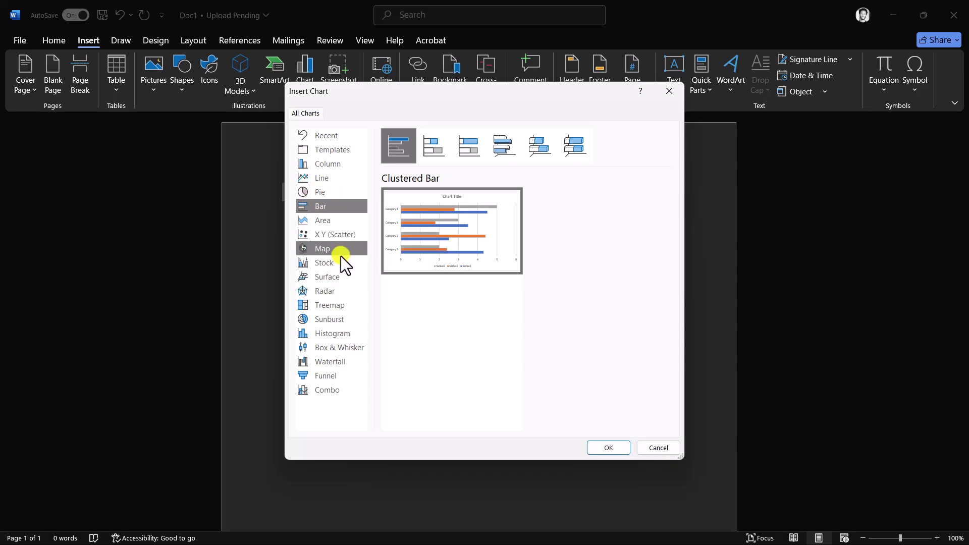
pyautogui.click(341, 324)
pyautogui.moveTo(450, 250)
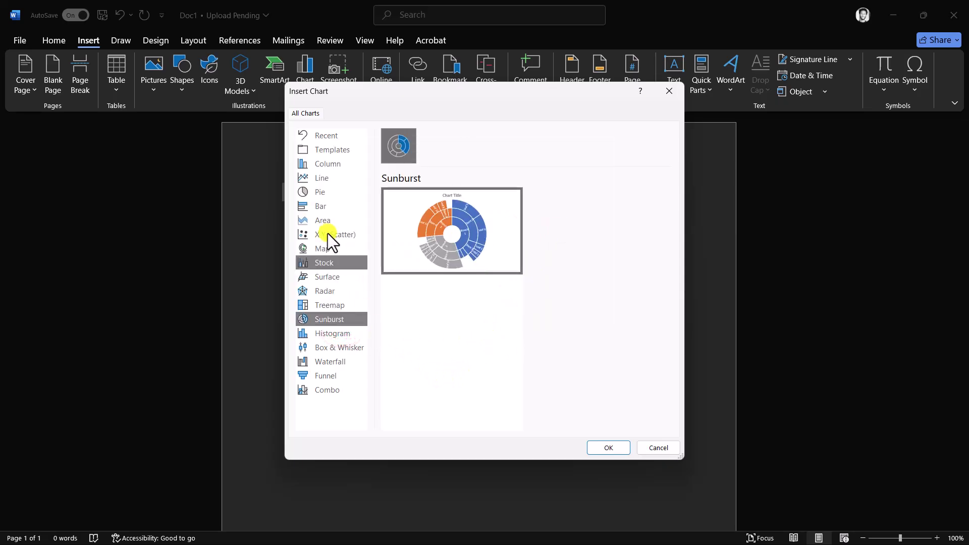
# Insert a line chart of the Line with Markers subtype into the document.
pyautogui.click(311, 179)
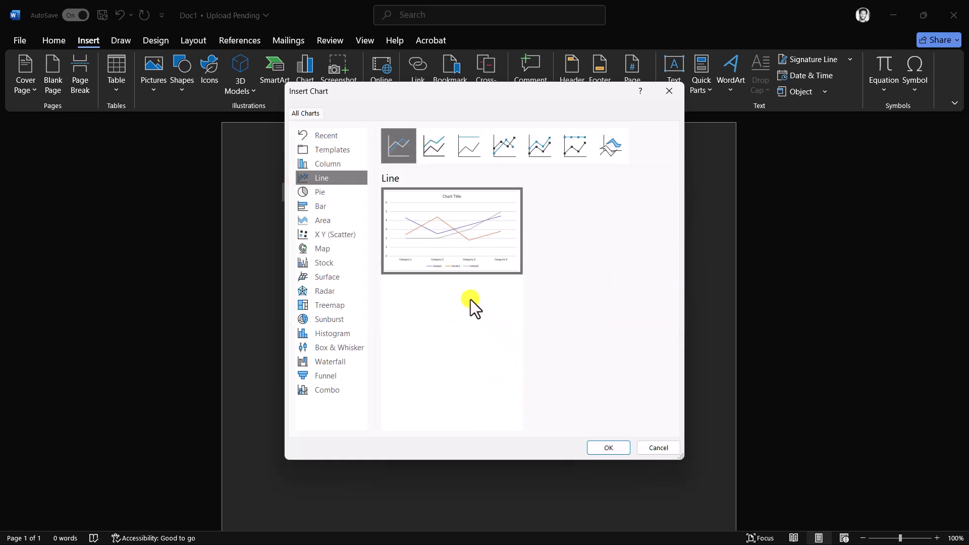
pyautogui.click(514, 150)
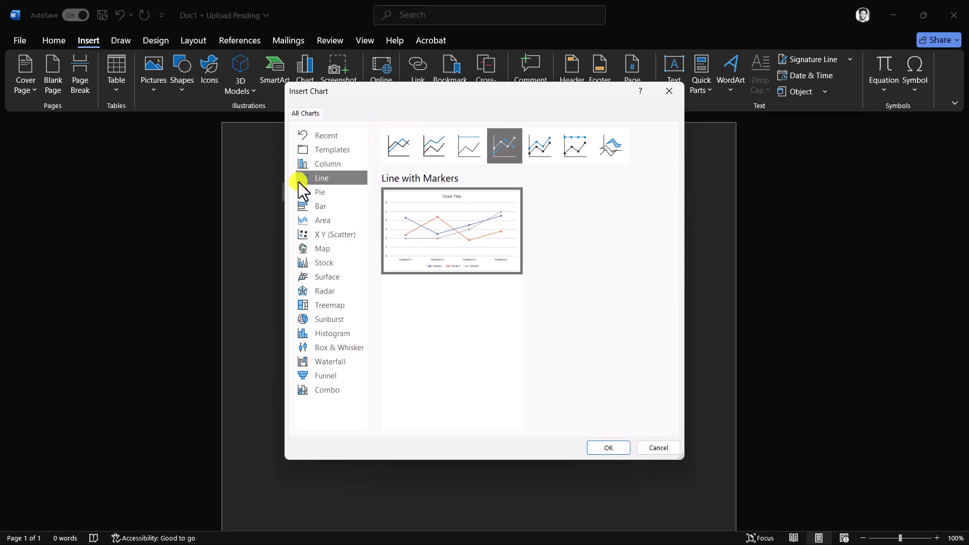
pyautogui.click(473, 146)
pyautogui.click(508, 146)
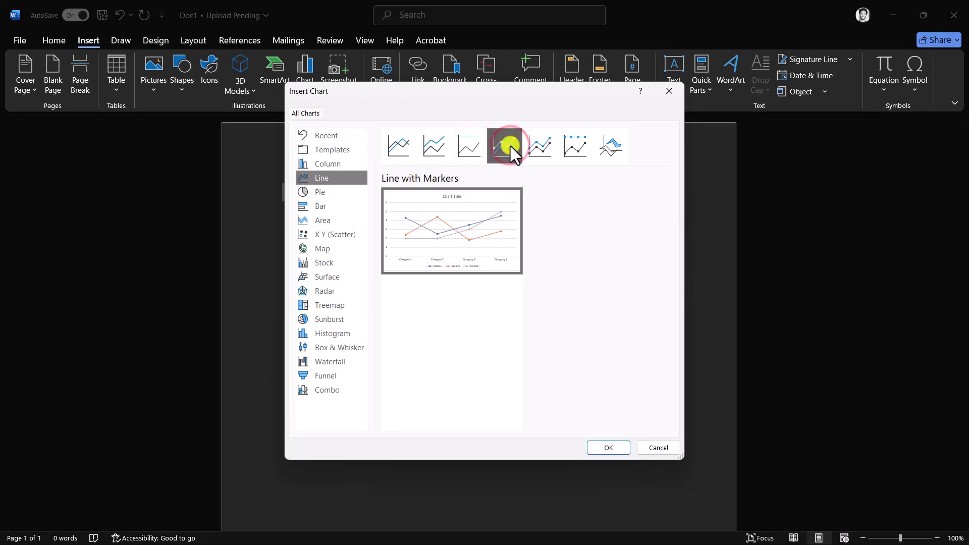
pyautogui.click(609, 447)
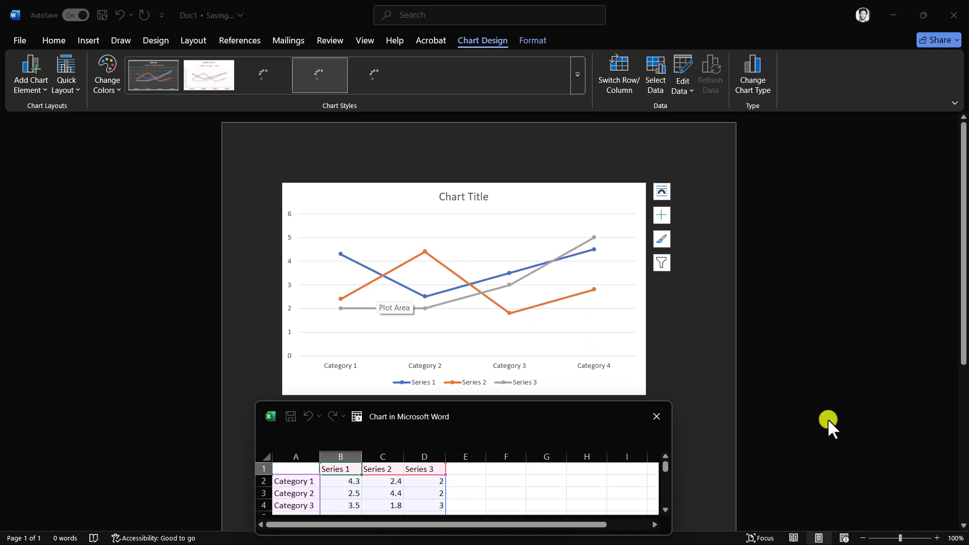
# Enlarge the chart's data sheet window, dismiss its licence notice and place the window below the chart.
pyautogui.scroll(-1, 838, 279)
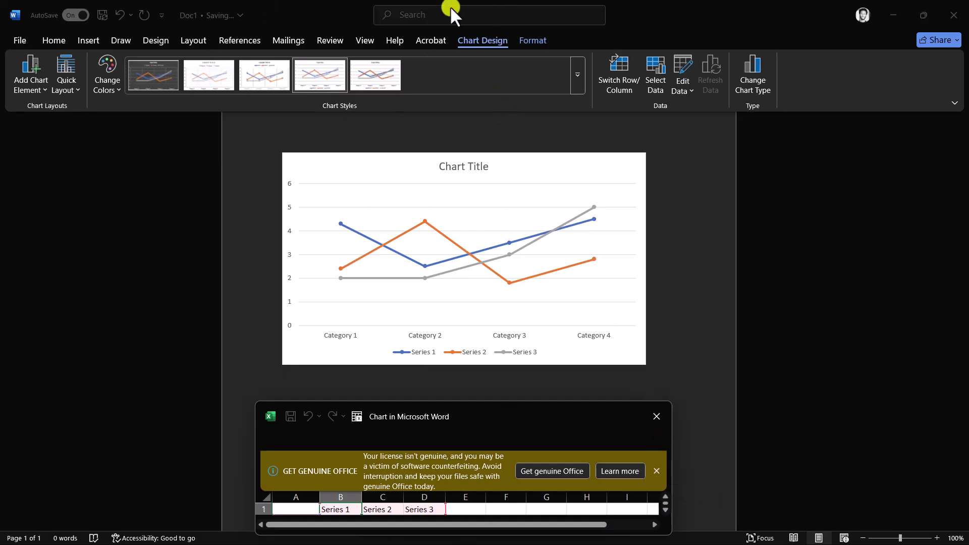
pyautogui.moveTo(477, 420); pyautogui.dragTo(279, 258)
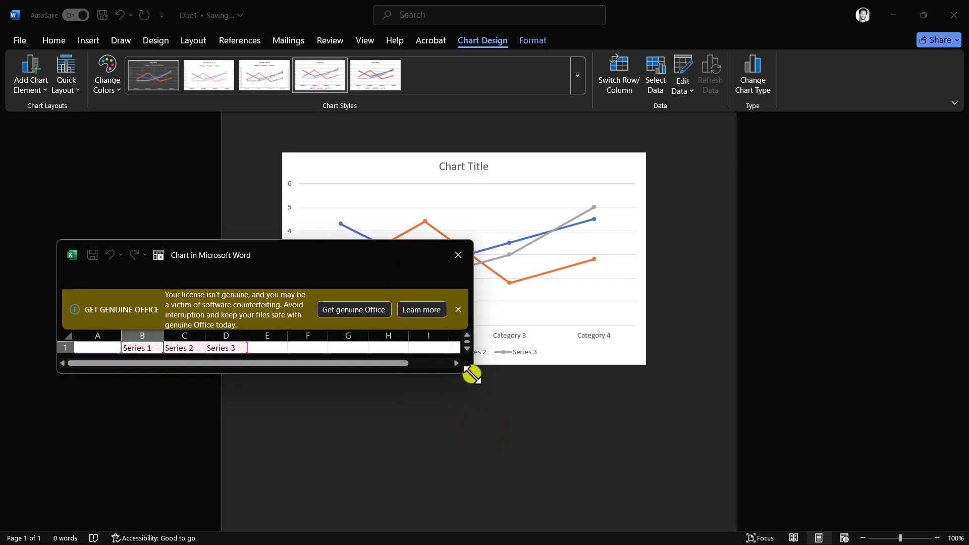
pyautogui.moveTo(472, 372); pyautogui.dragTo(540, 461)
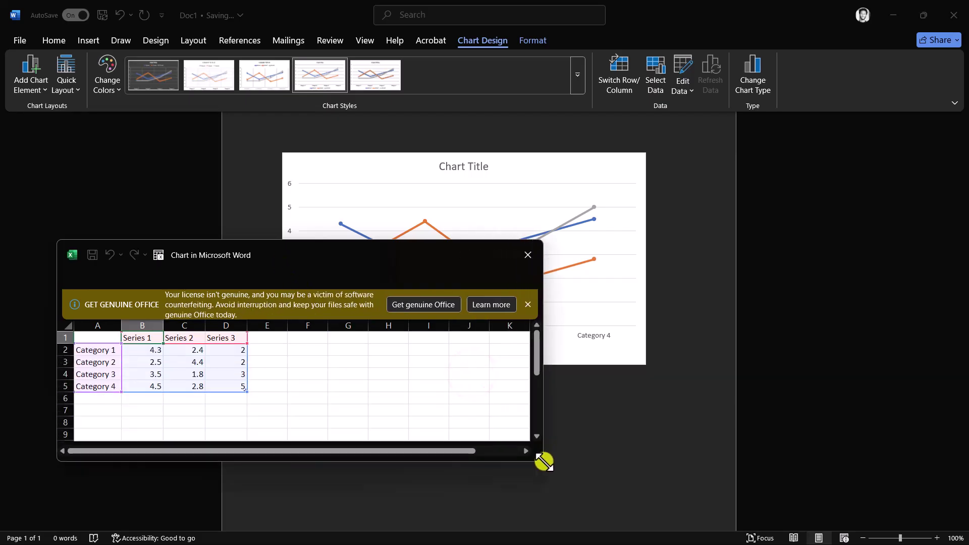
pyautogui.click(527, 305)
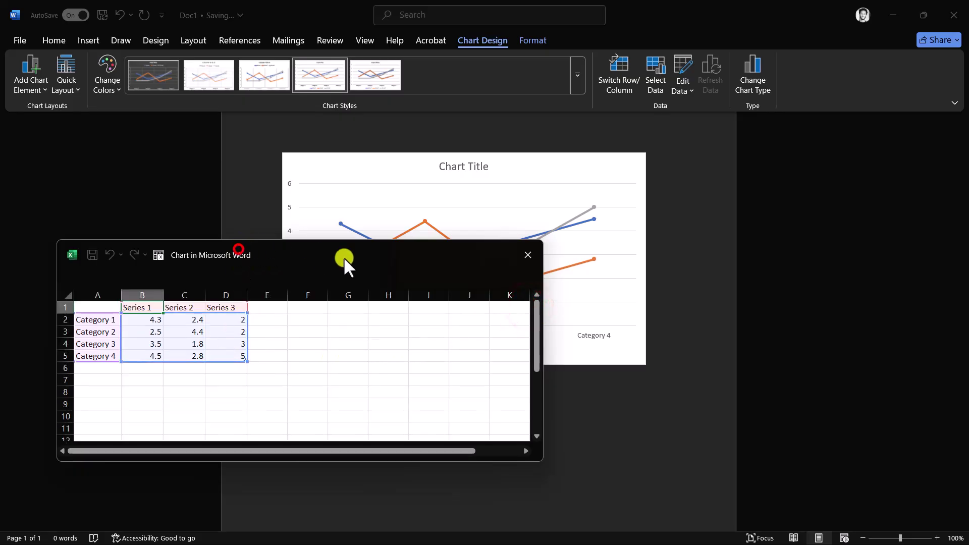
pyautogui.moveTo(345, 263); pyautogui.dragTo(399, 400)
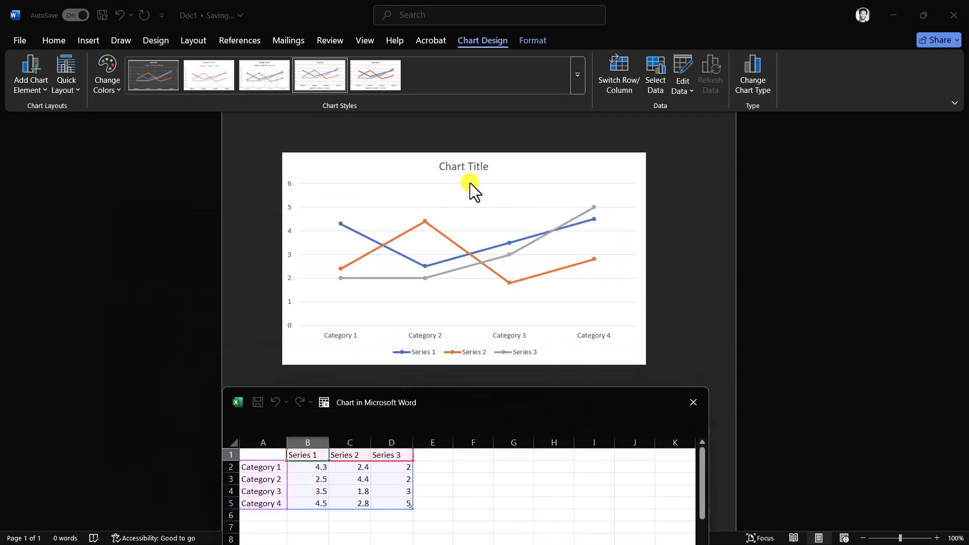
# Set the Series 3 value for Category 1 to 8 in the chart's data sheet.
pyautogui.click(531, 178)
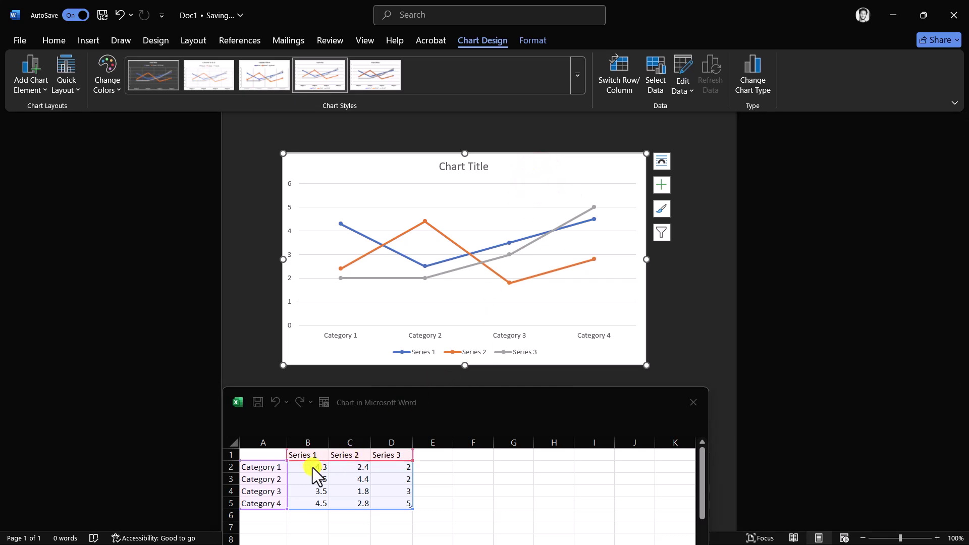
pyautogui.click(406, 467)
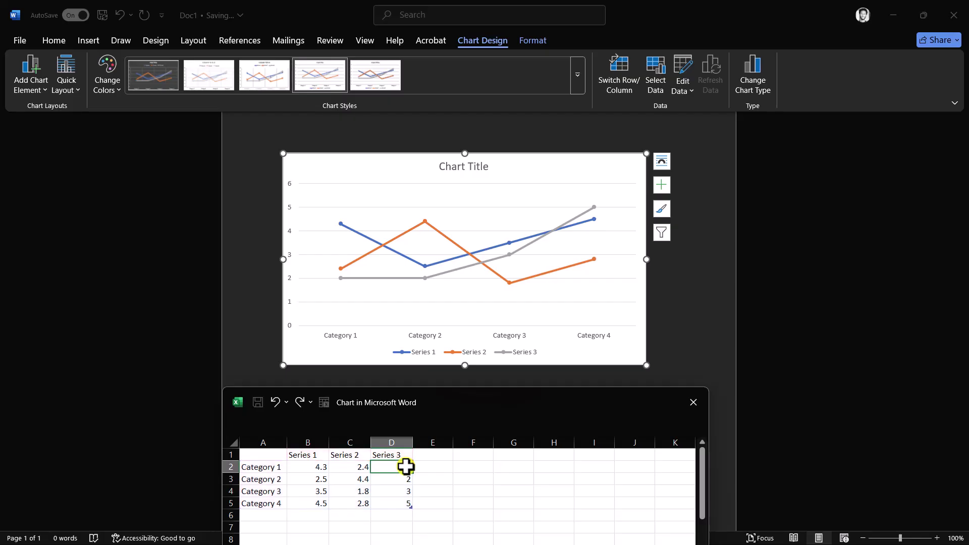
pyautogui.write('8')
pyautogui.press('Return')
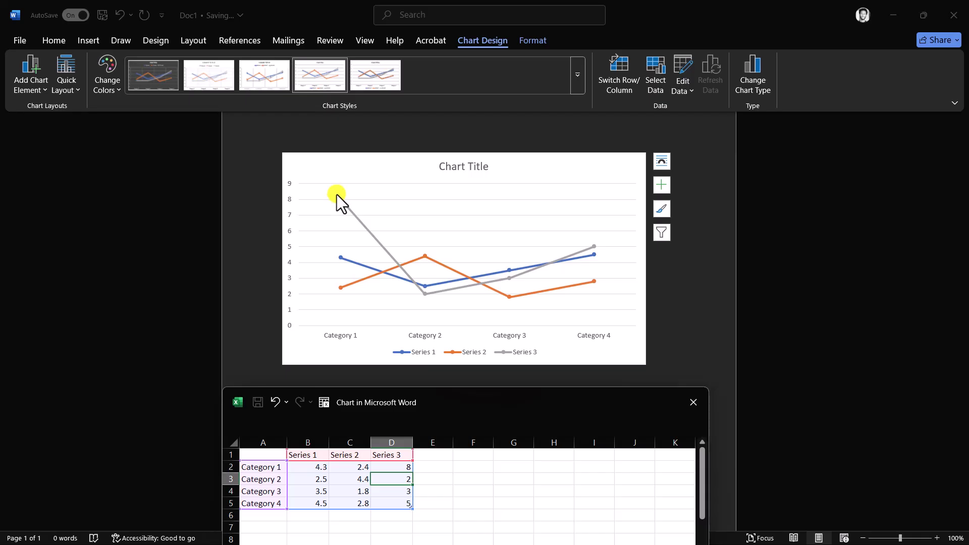
# Examine how the series headers and category labels in the data sheet correspond to the chart's lines and horizontal axis.
pyautogui.click(305, 456)
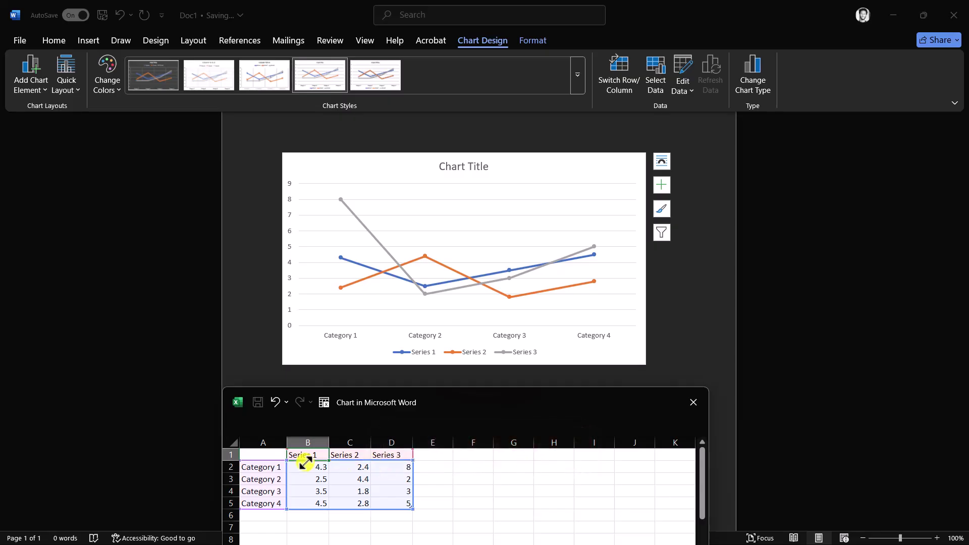
pyautogui.click(347, 453)
pyautogui.click(406, 453)
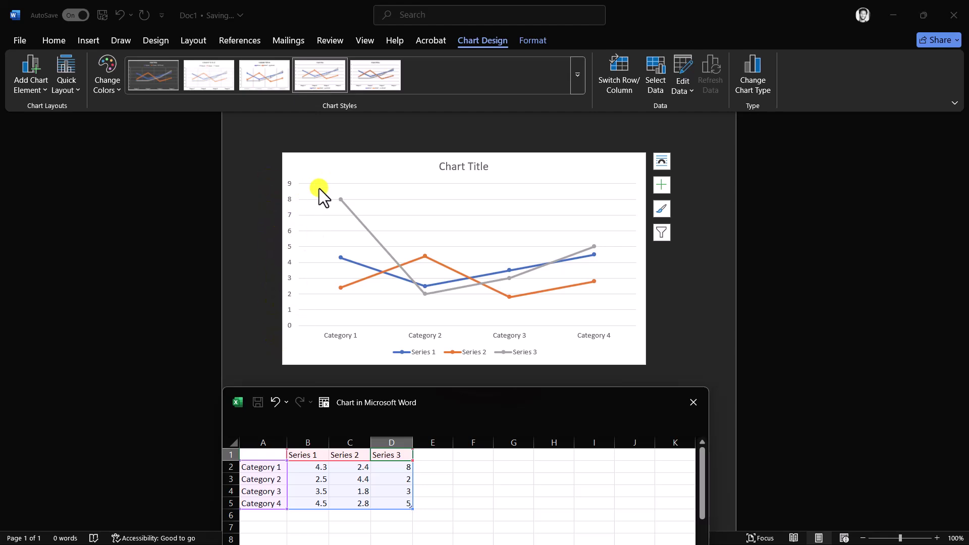
pyautogui.click(405, 454)
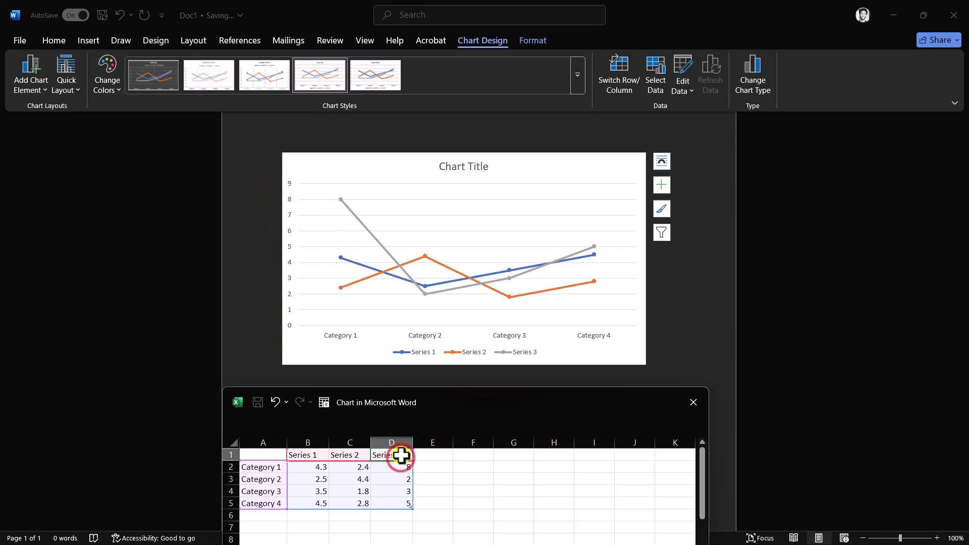
pyautogui.moveTo(405, 455); pyautogui.dragTo(305, 453)
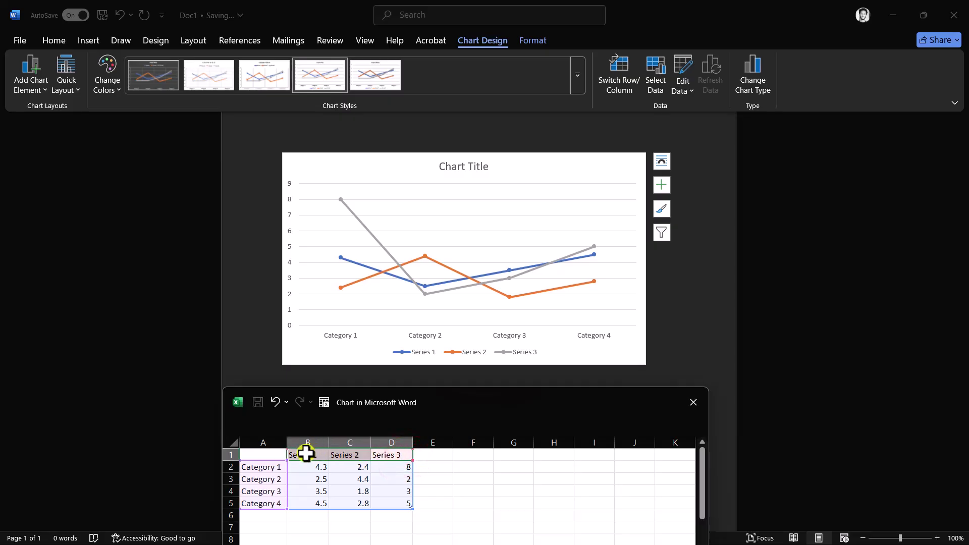
pyautogui.click(295, 295)
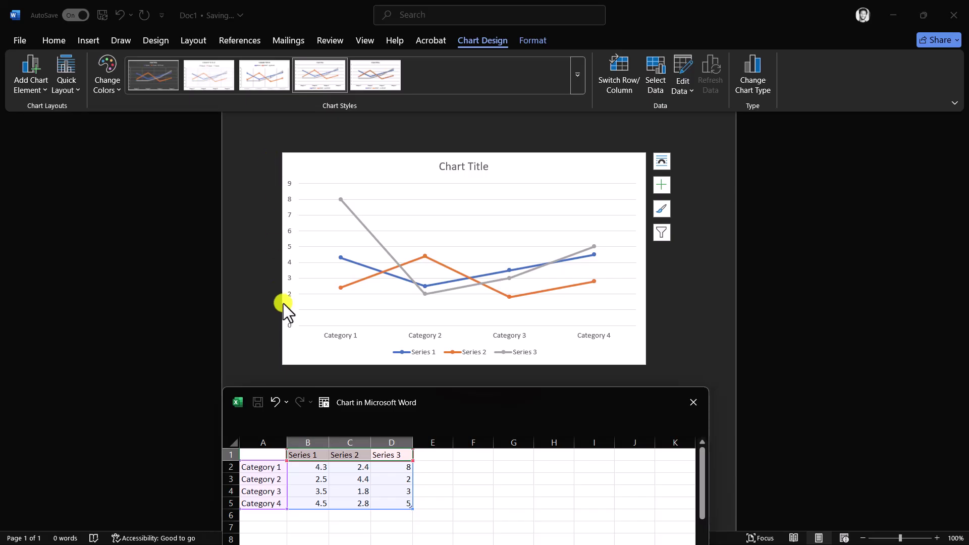
pyautogui.moveTo(253, 465); pyautogui.dragTo(256, 501)
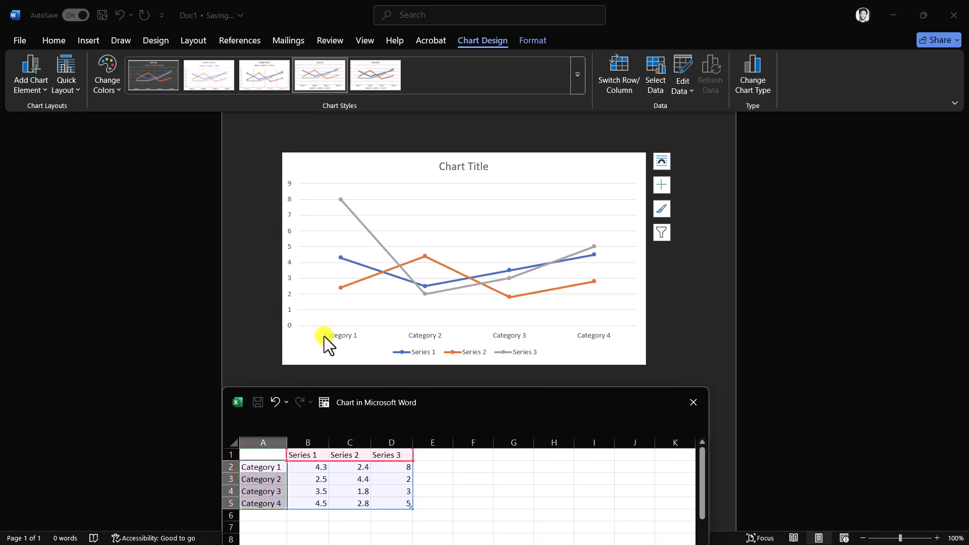
# Compare the Category 3 values of all three series in the data sheet with their points on the chart.
pyautogui.click(259, 491)
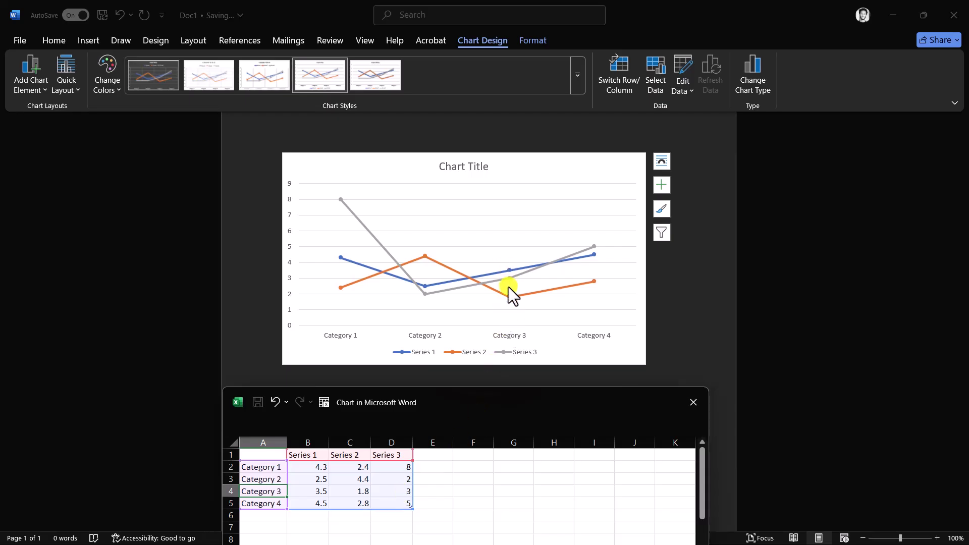
pyautogui.moveTo(340, 487); pyautogui.dragTo(408, 488)
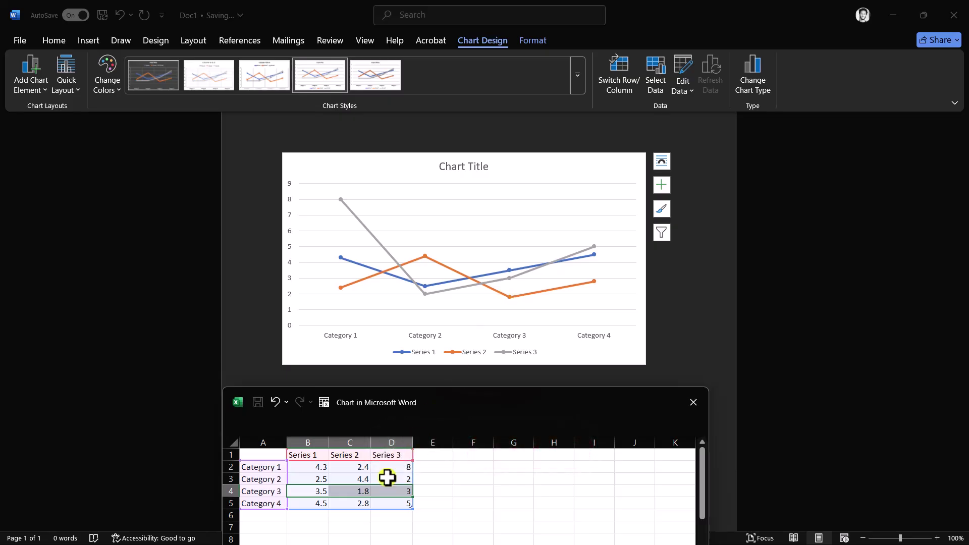
pyautogui.click(363, 489)
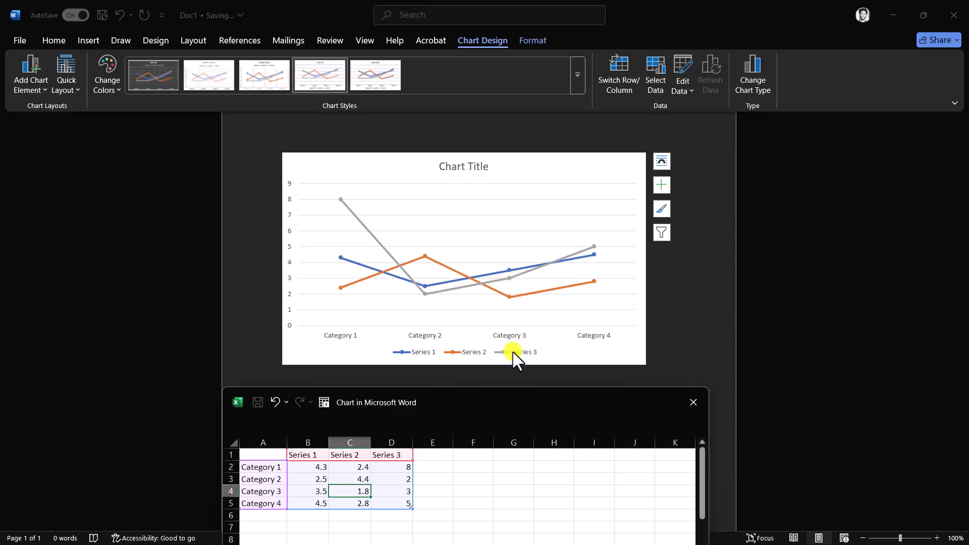
pyautogui.click(406, 491)
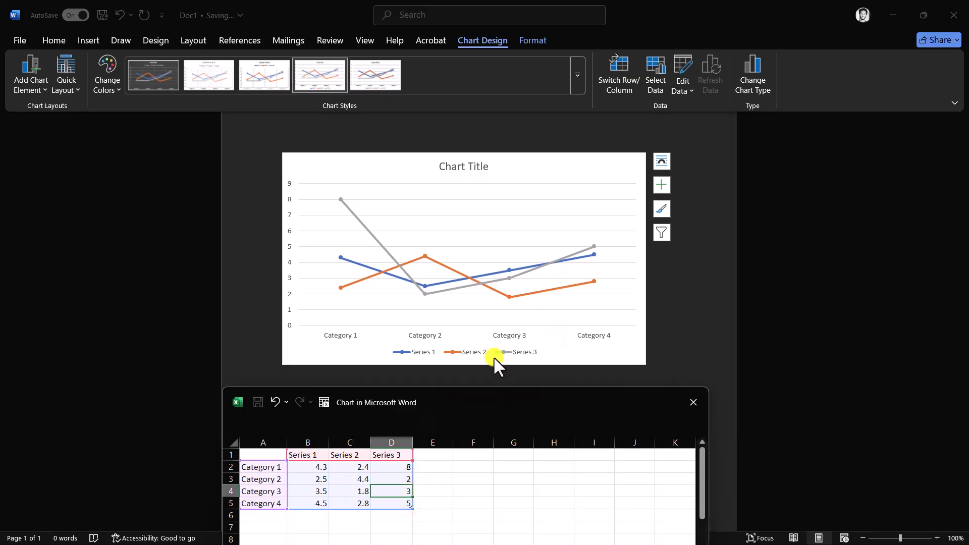
pyautogui.click(510, 269)
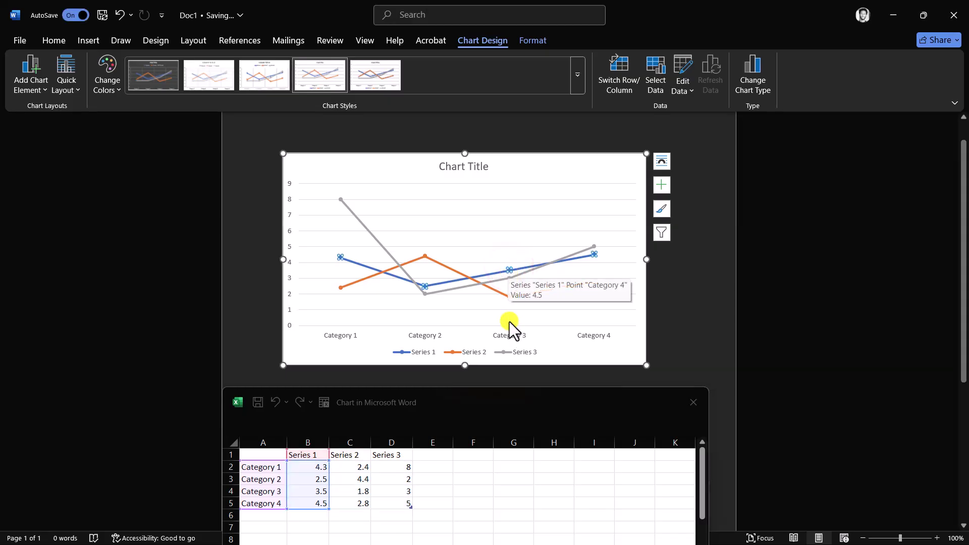
pyautogui.click(320, 492)
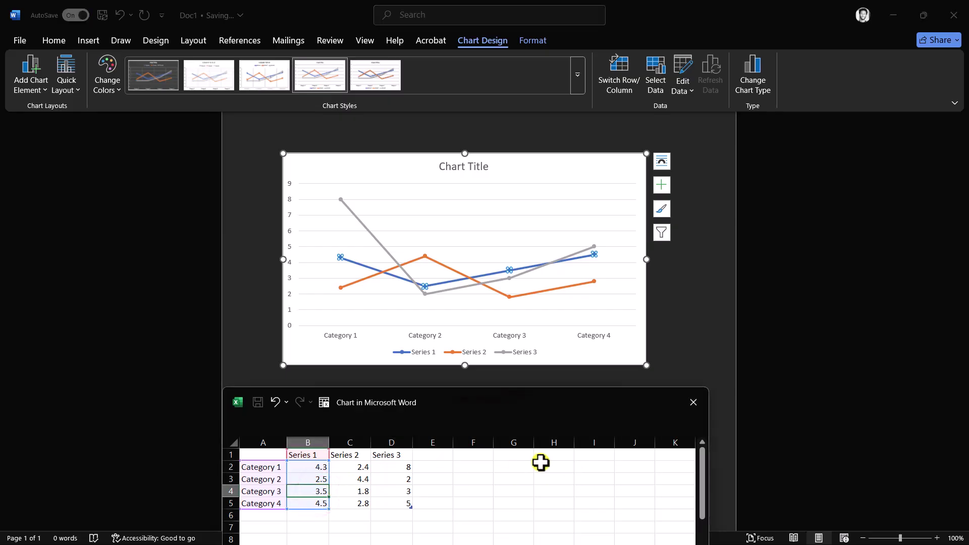
pyautogui.click(536, 489)
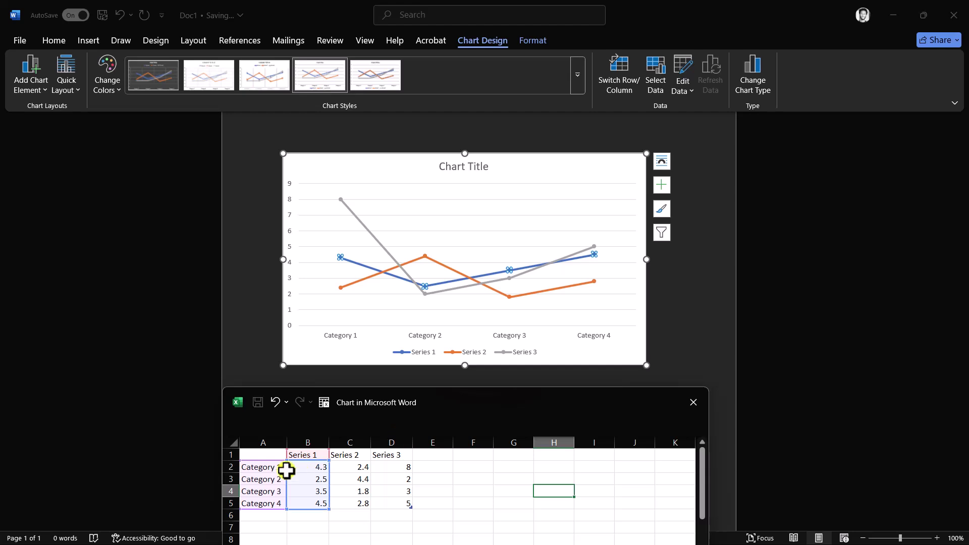
# Highlight the chart's source range A1:E6 in the data sheet, and close the data sheet window.
pyautogui.moveTo(263, 457); pyautogui.dragTo(422, 511)
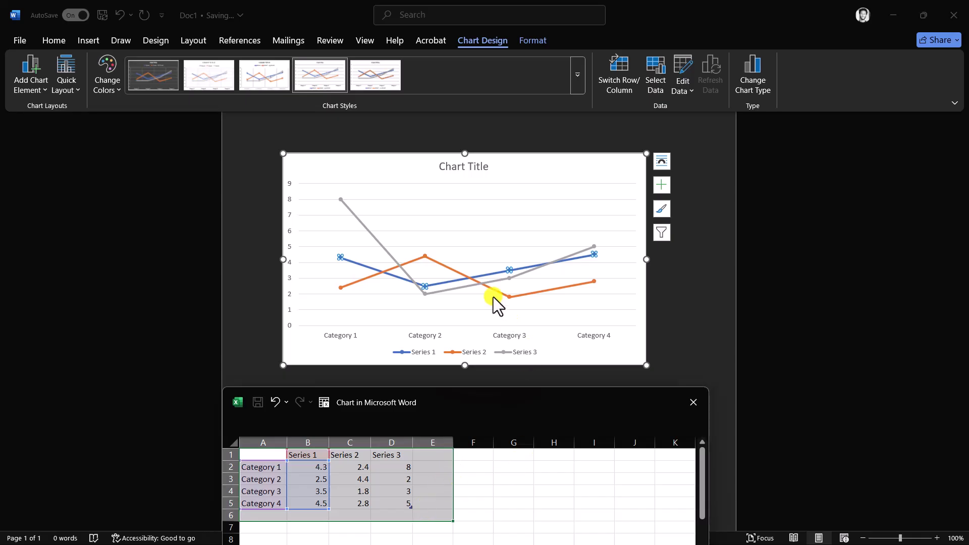
pyautogui.click(491, 199)
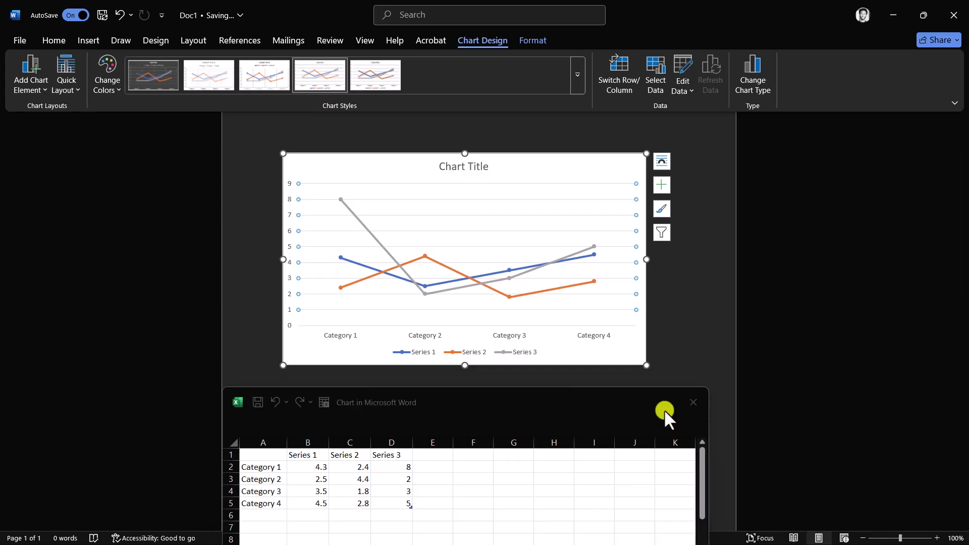
pyautogui.click(690, 403)
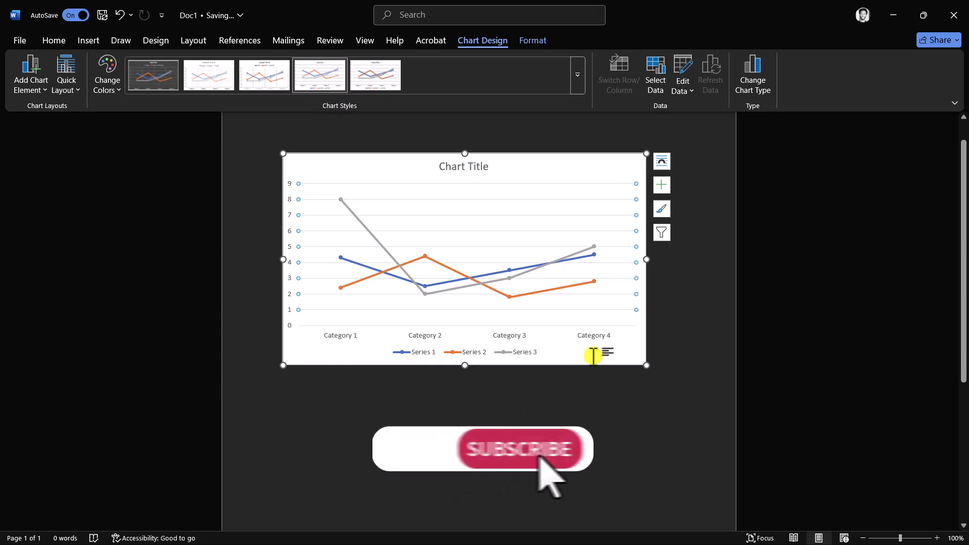
pyautogui.click(693, 344)
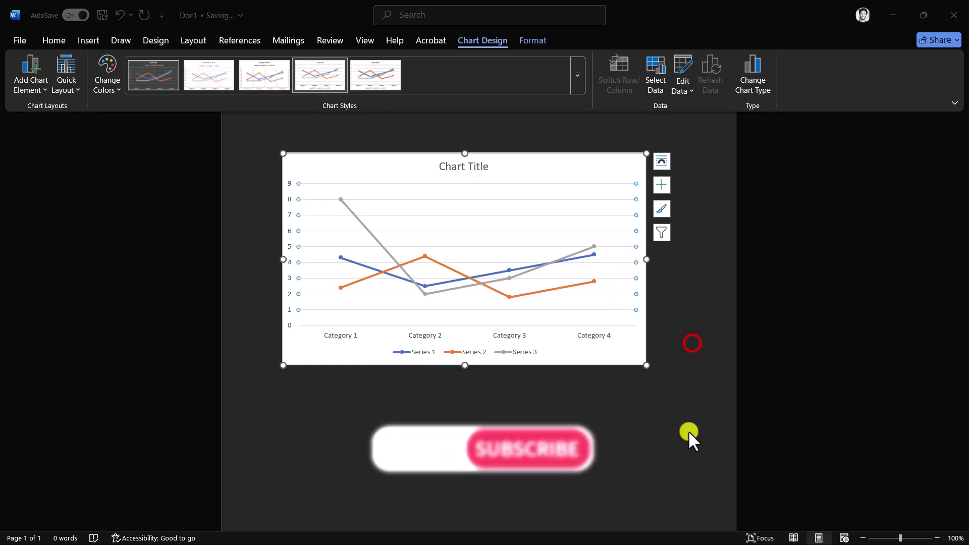
# Add axis titles to the line chart.
pyautogui.click(662, 184)
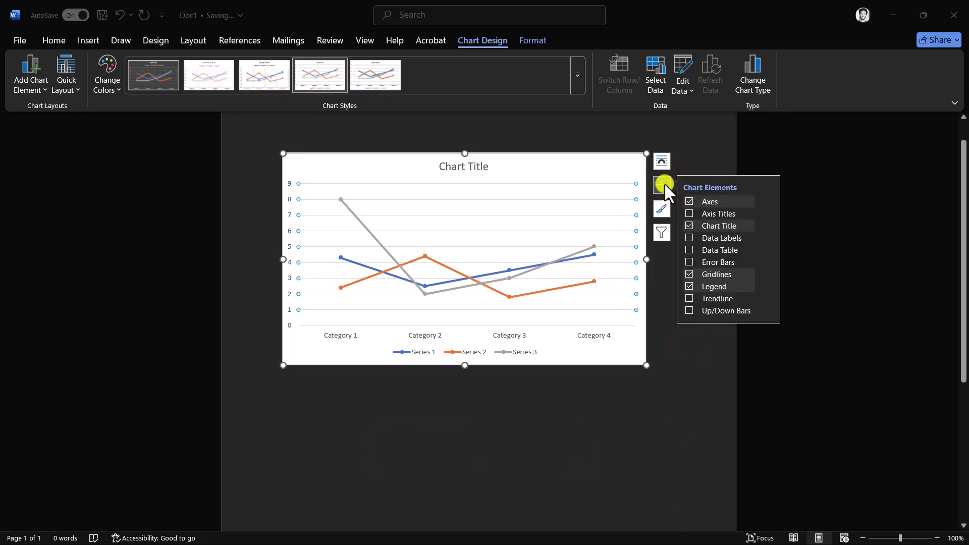
pyautogui.click(28, 90)
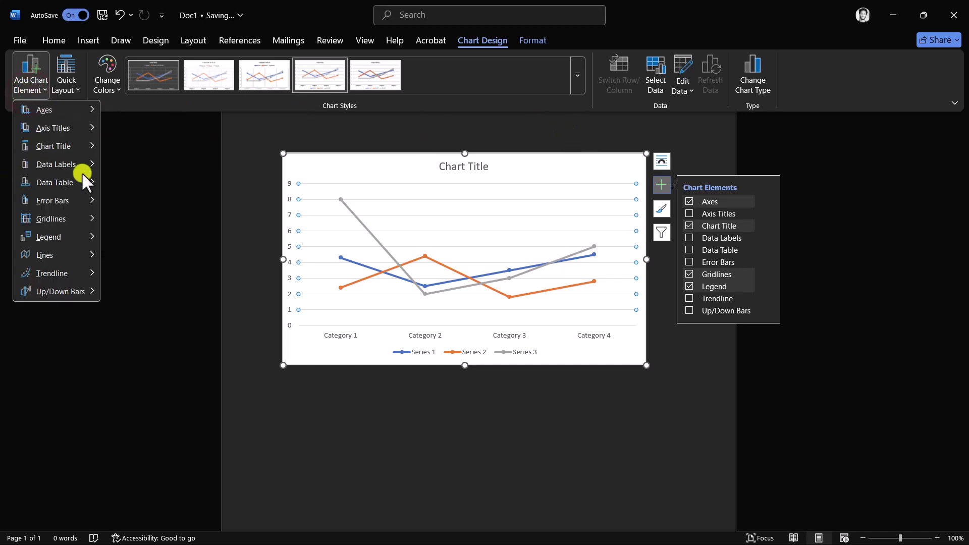
pyautogui.click(157, 150)
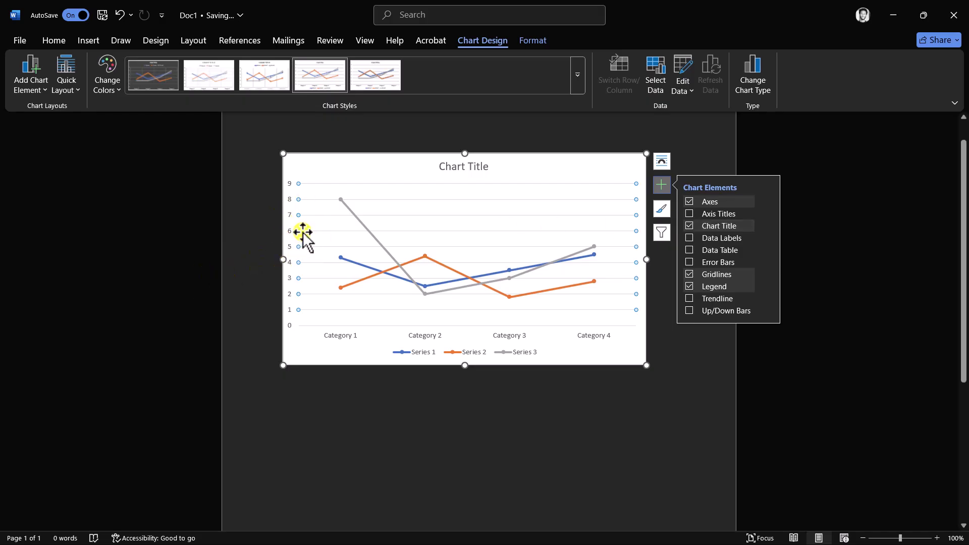
pyautogui.click(689, 213)
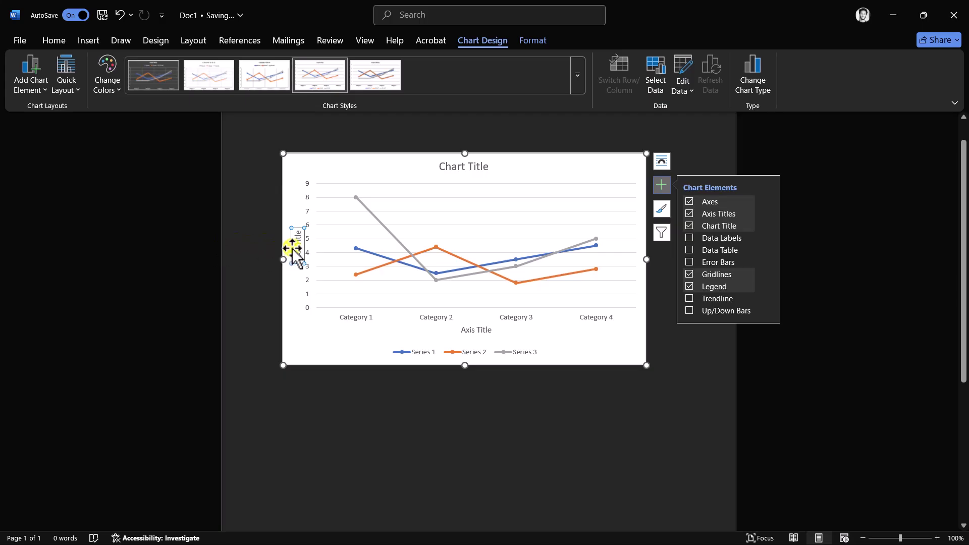
# Replace the vertical axis title's placeholder text with "series" and deselect the chart.
pyautogui.click(299, 247)
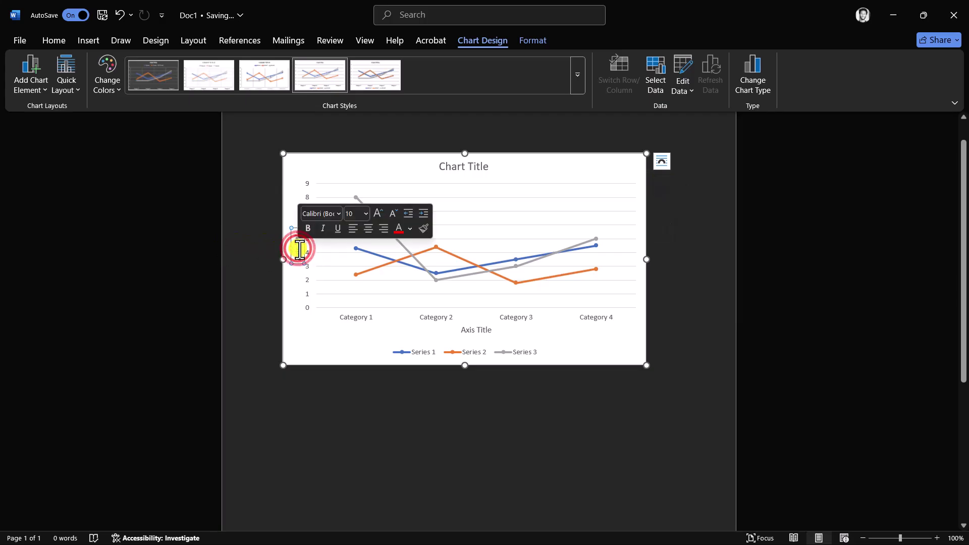
pyautogui.doubleClick(299, 245)
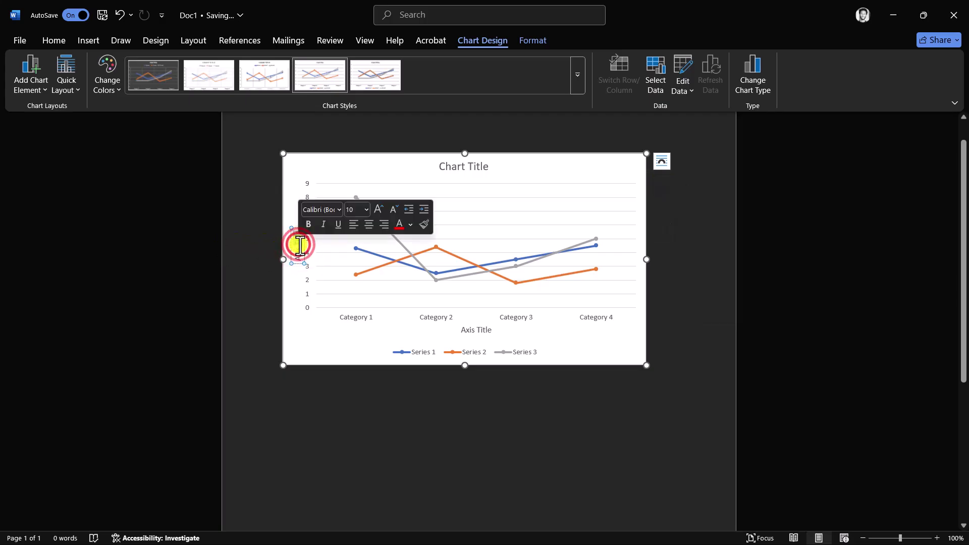
pyautogui.moveTo(298, 258); pyautogui.dragTo(299, 234)
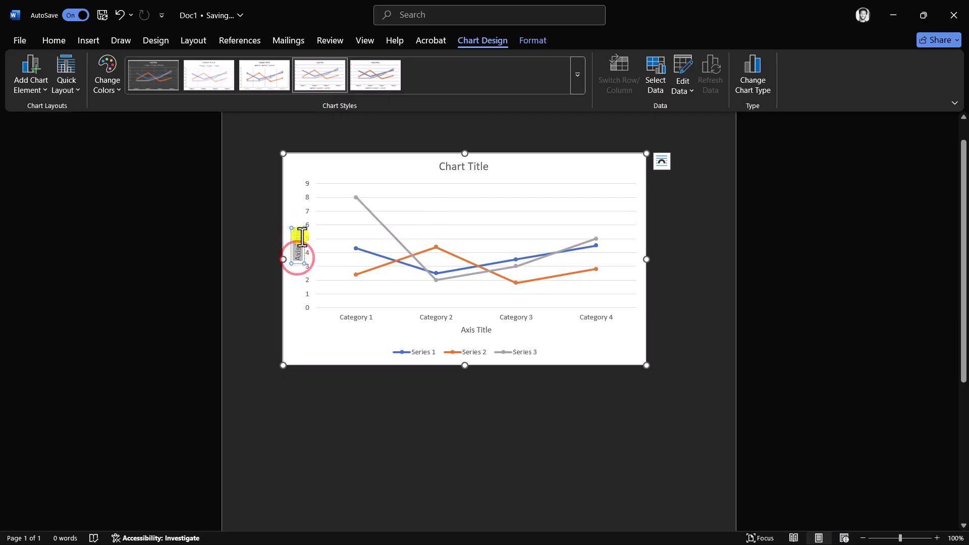
pyautogui.write('S')
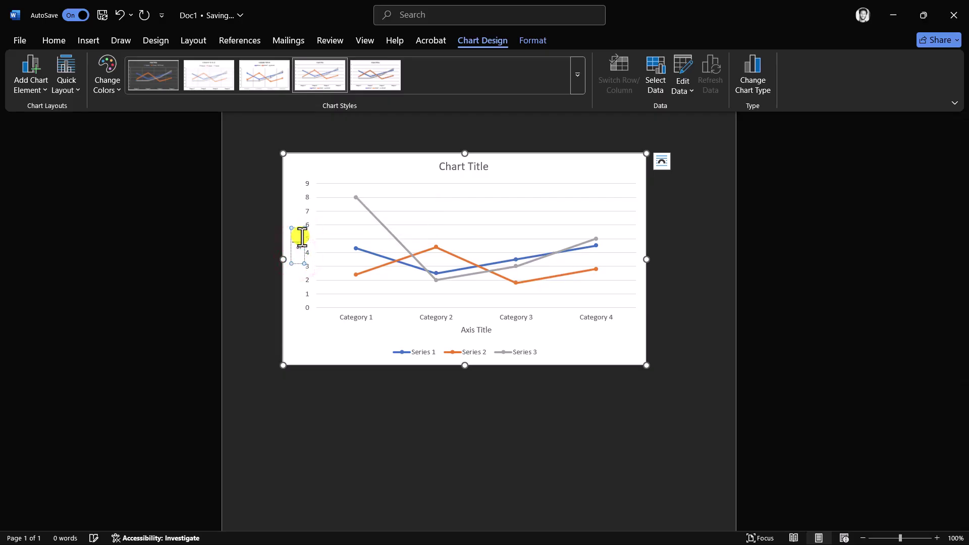
pyautogui.write('eries')
pyautogui.click(667, 243)
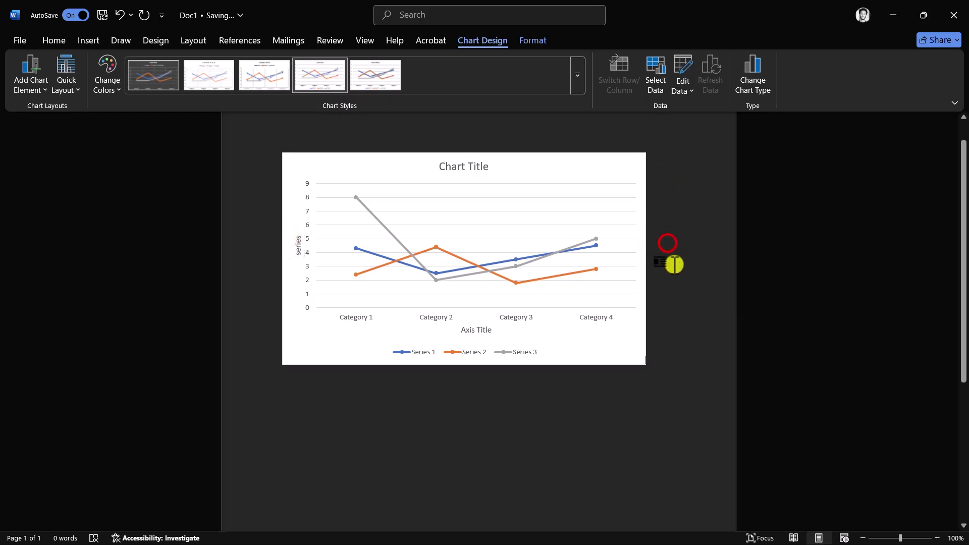
pyautogui.click(622, 262)
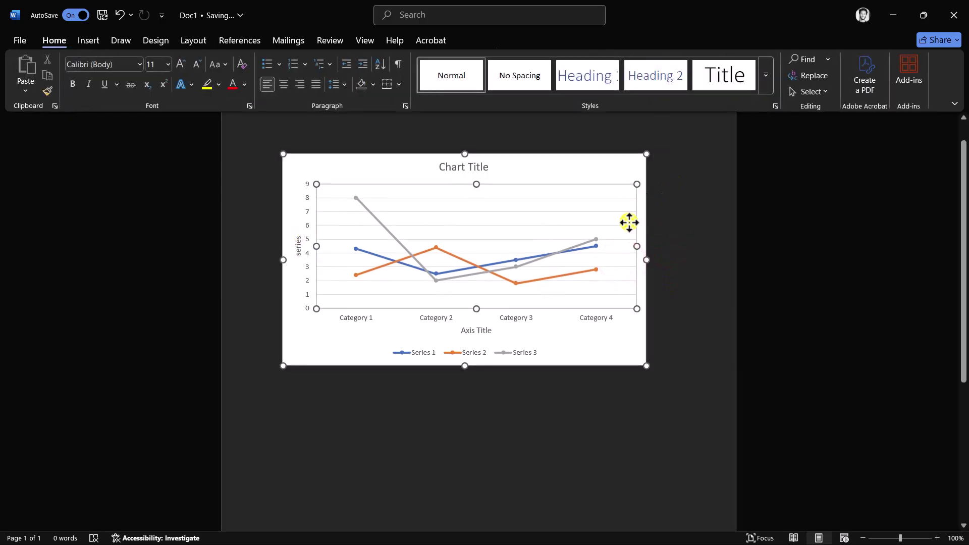
pyautogui.click(684, 287)
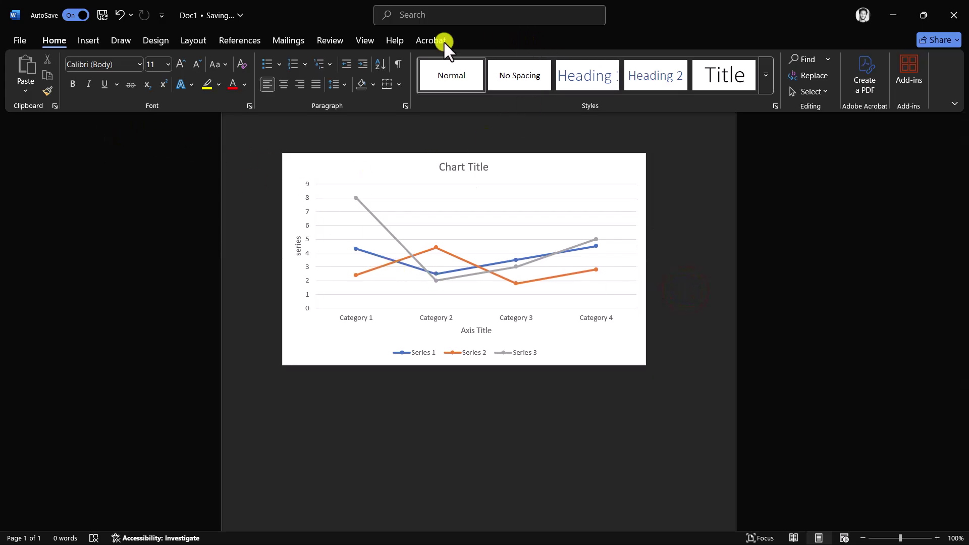
# Remove both the primary horizontal and the primary vertical axis titles from the chart.
pyautogui.click(485, 221)
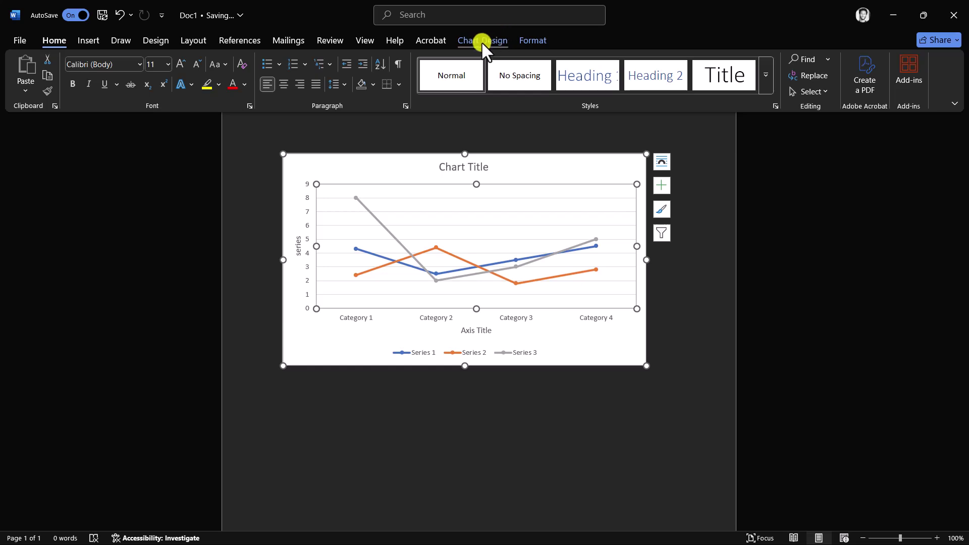
pyautogui.click(481, 40)
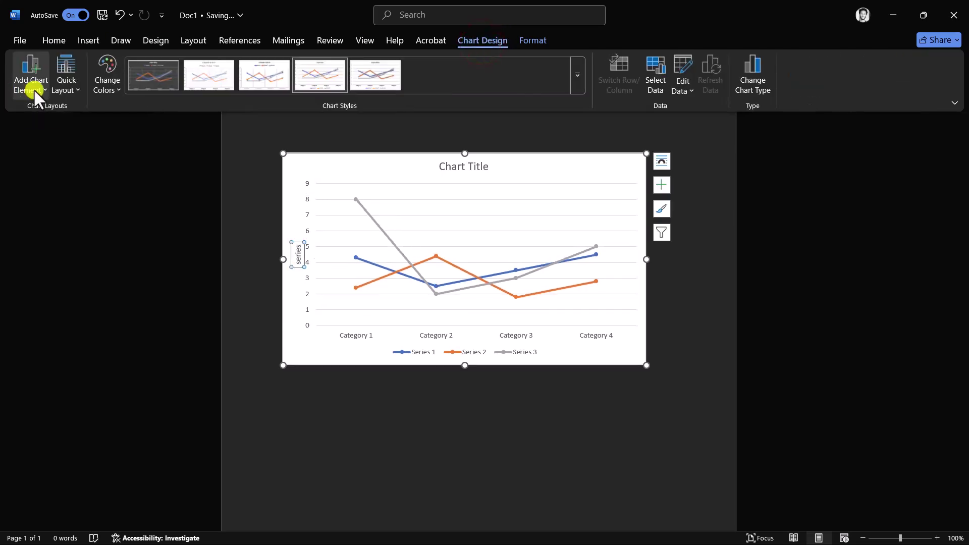
pyautogui.click(33, 89)
pyautogui.moveTo(42, 128)
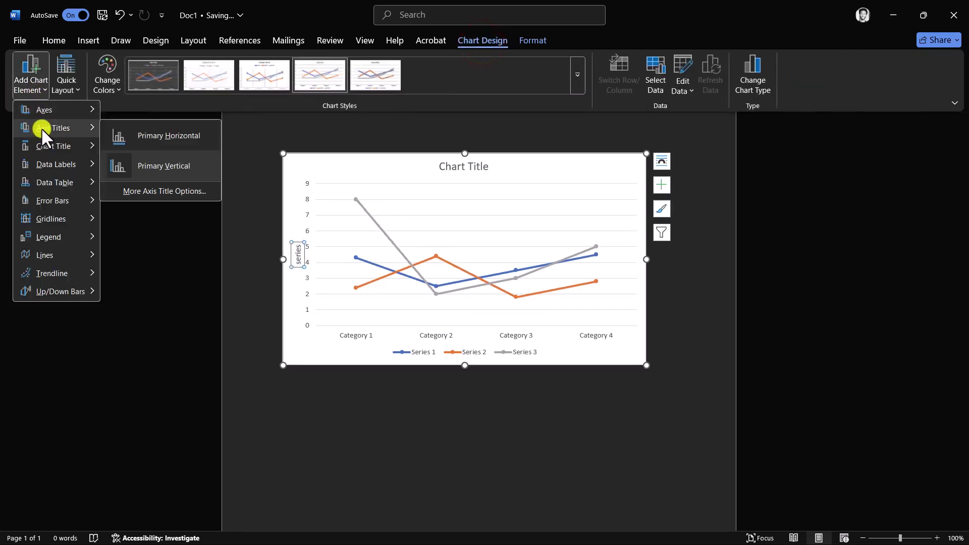
pyautogui.click(163, 131)
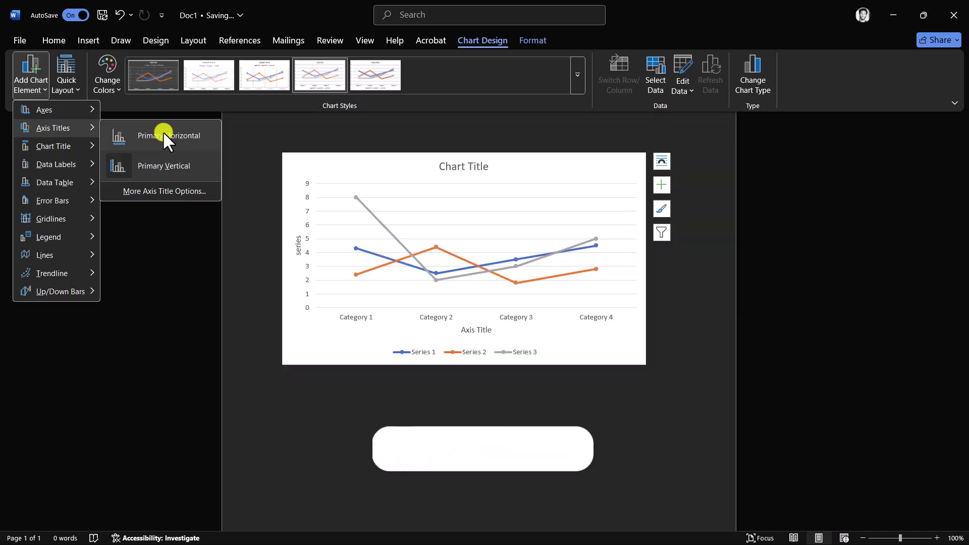
pyautogui.click(166, 163)
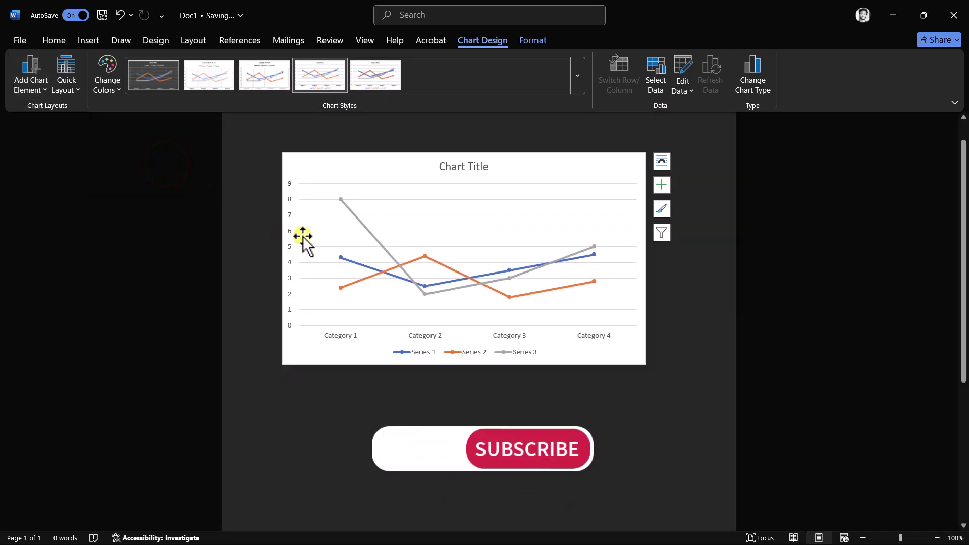
pyautogui.click(287, 259)
pyautogui.click(668, 188)
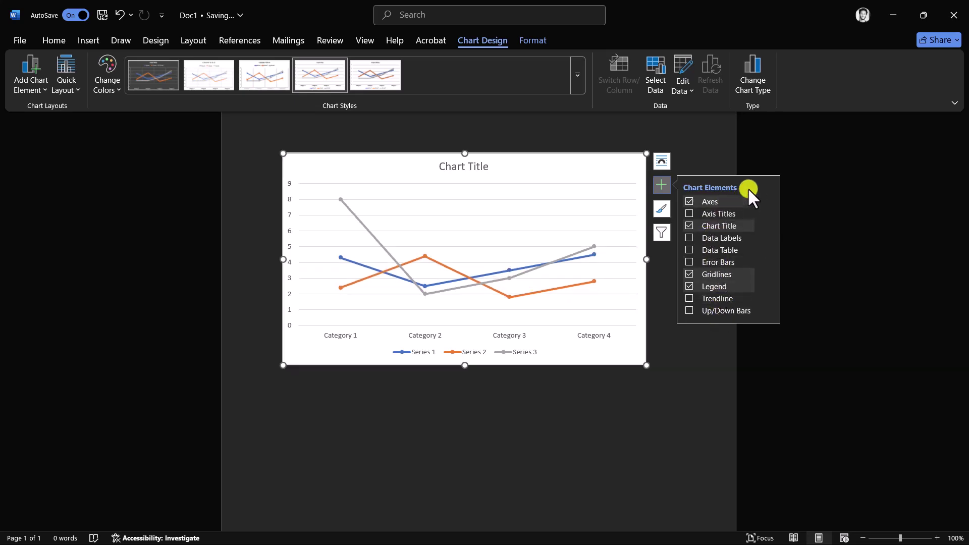
pyautogui.click(811, 196)
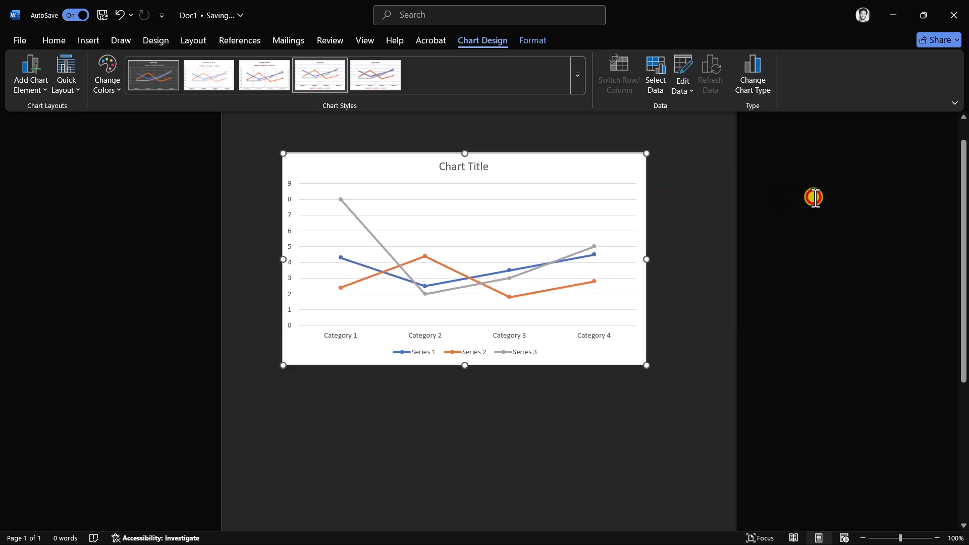
# Apply the quick layout with a data table below the plot, and replace it with the layout showing only the lines.
pyautogui.click(508, 226)
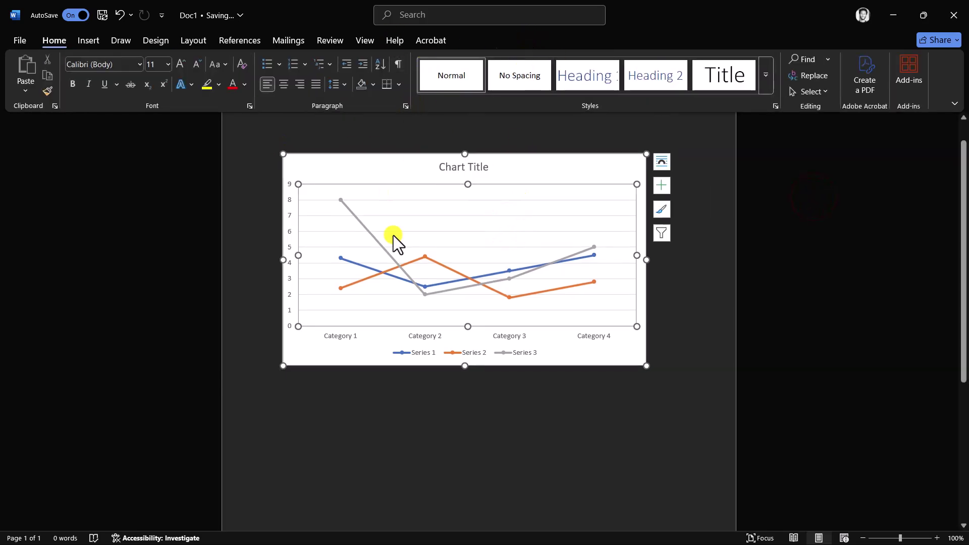
pyautogui.click(430, 273)
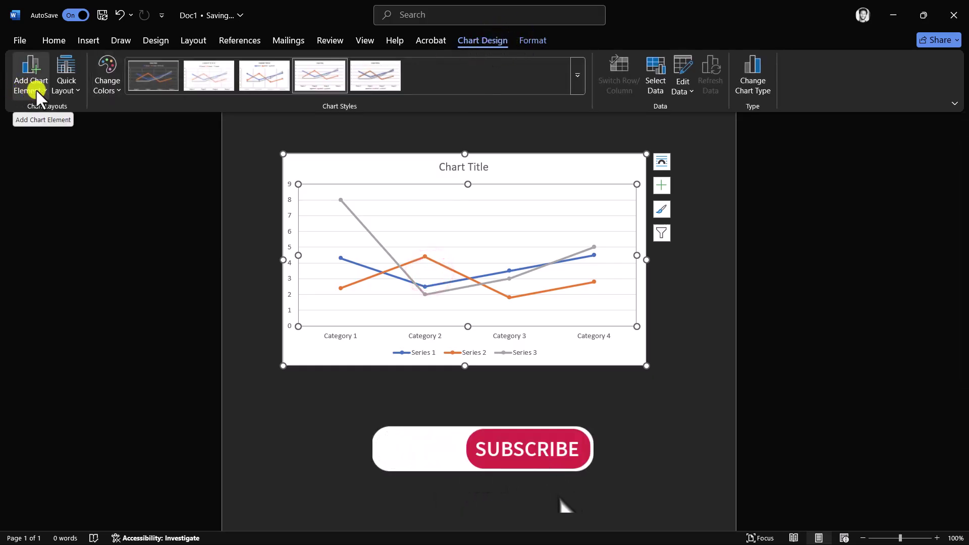
pyautogui.click(76, 89)
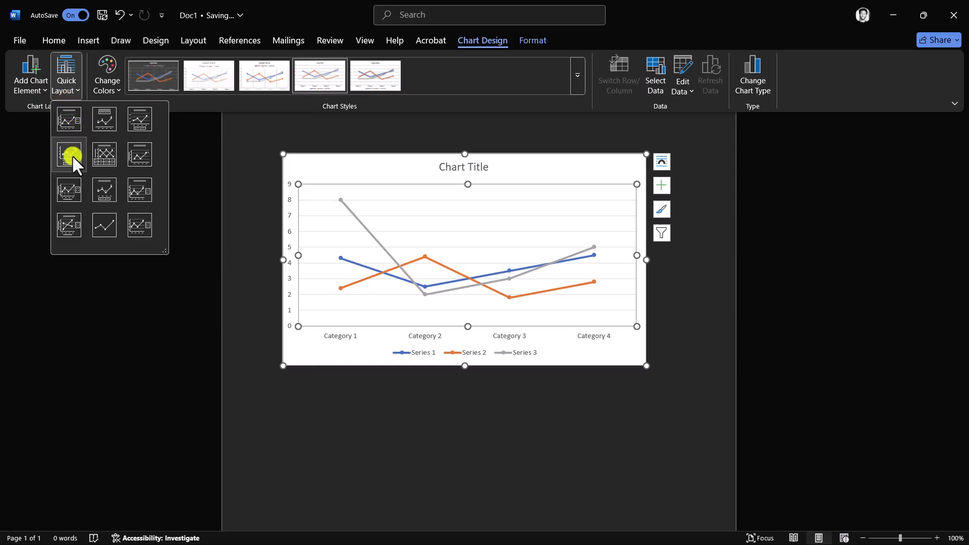
pyautogui.click(107, 153)
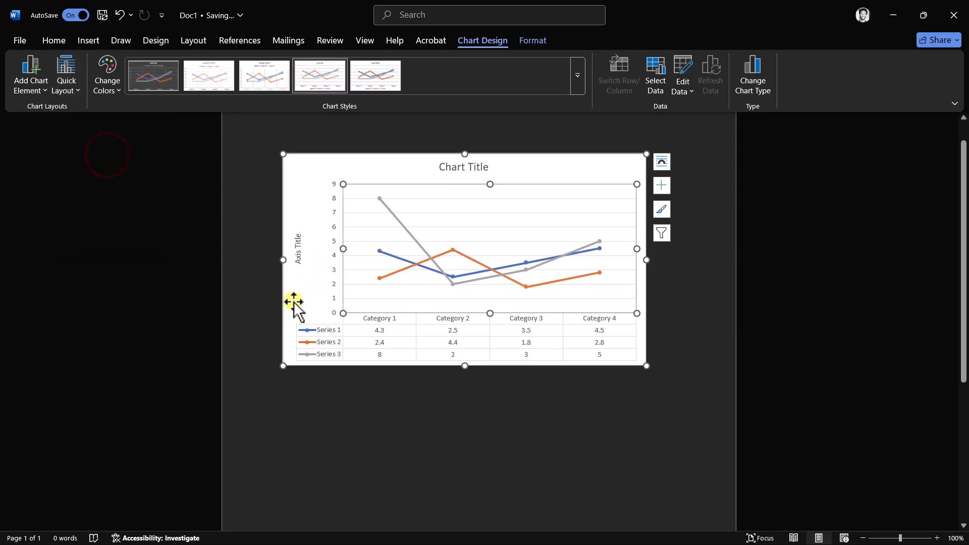
pyautogui.click(410, 335)
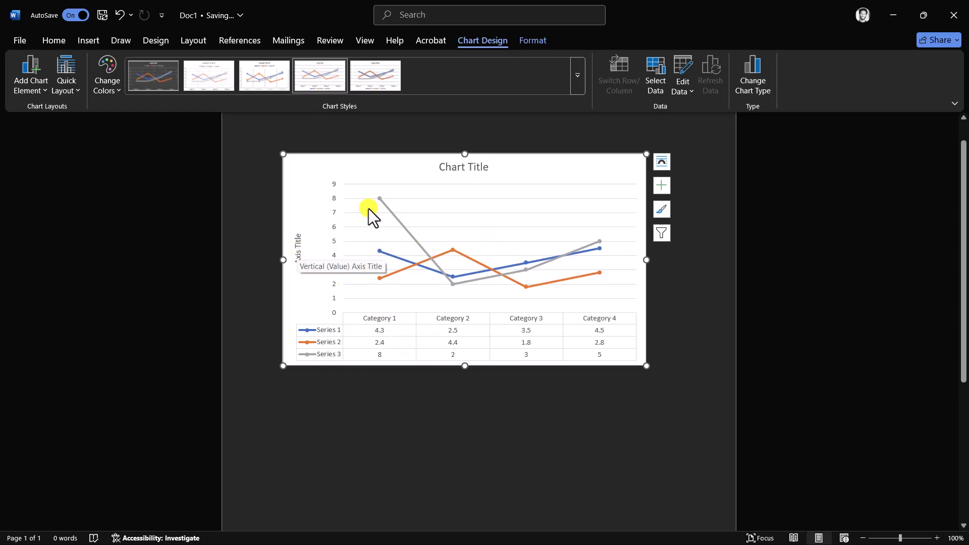
pyautogui.click(70, 94)
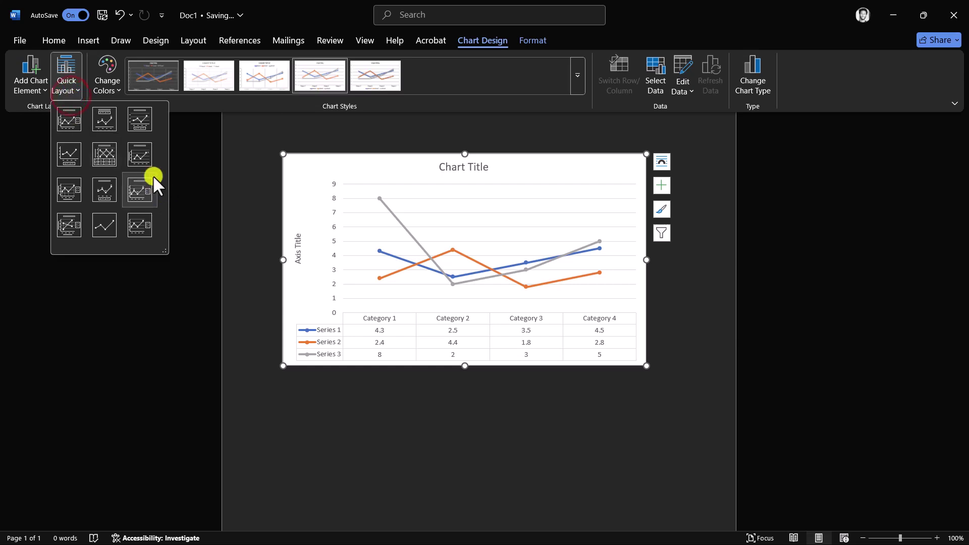
pyautogui.click(98, 234)
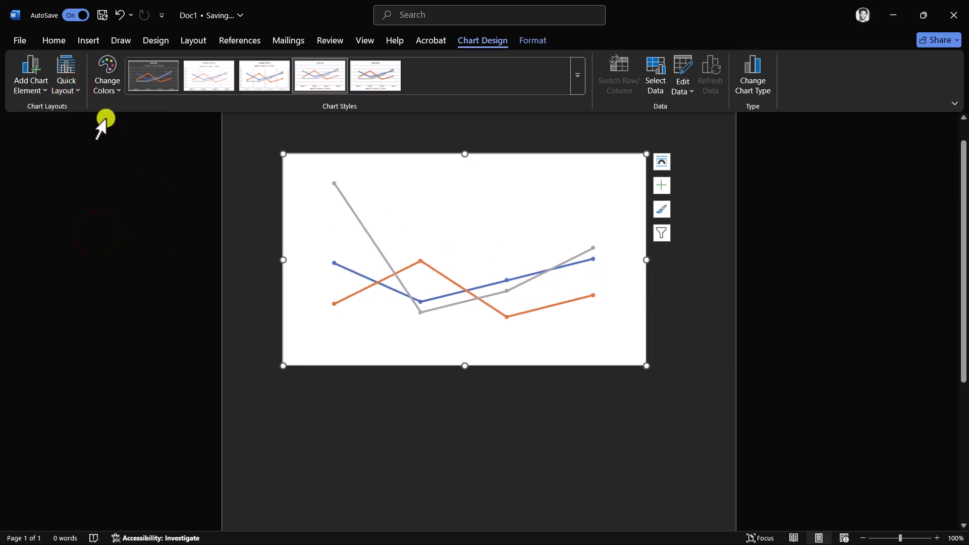
# Apply the quick layout with the legend under the chart title, data labels on the points and no vertical axis.
pyautogui.click(79, 90)
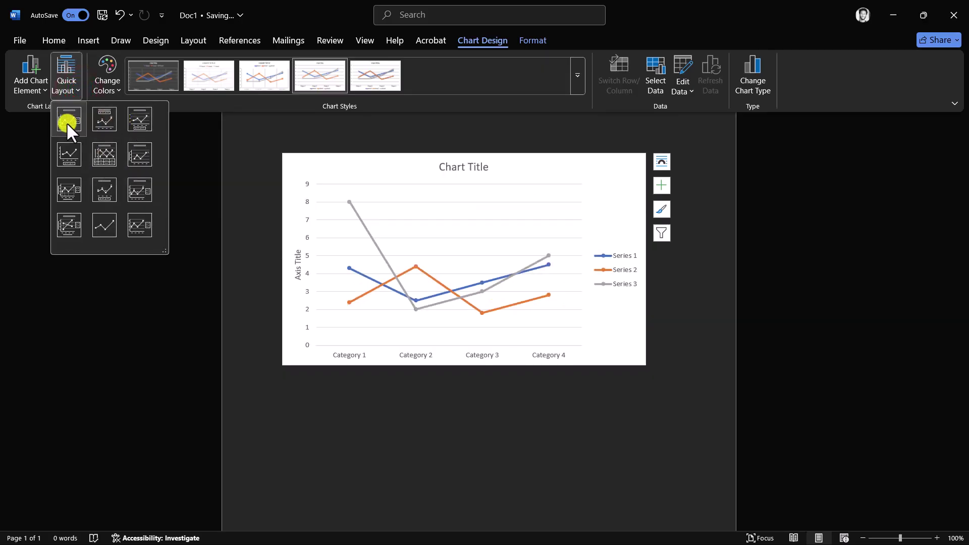
pyautogui.click(109, 123)
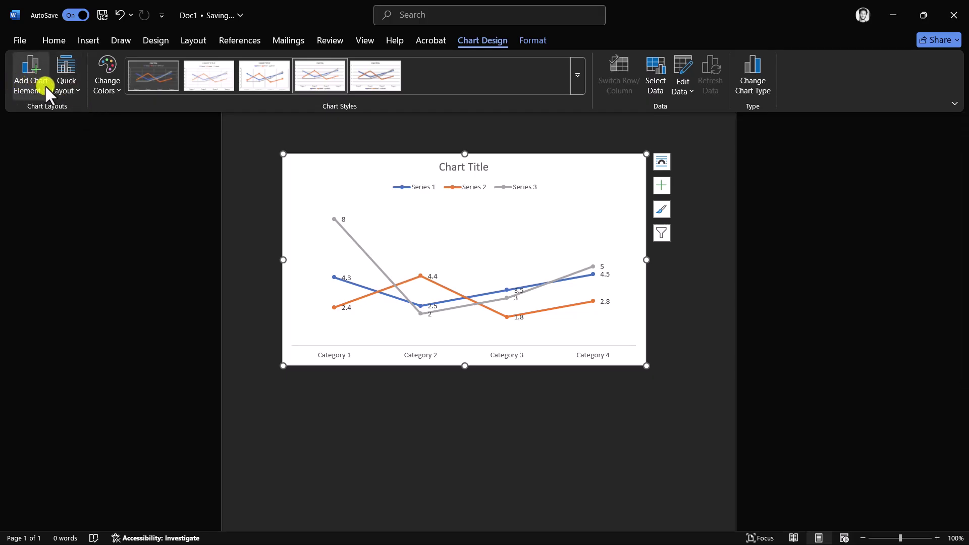
# Recolor the chart with the orange, yellow and green Colorful palette, and switch back to the blue, orange and gray one.
pyautogui.click(118, 90)
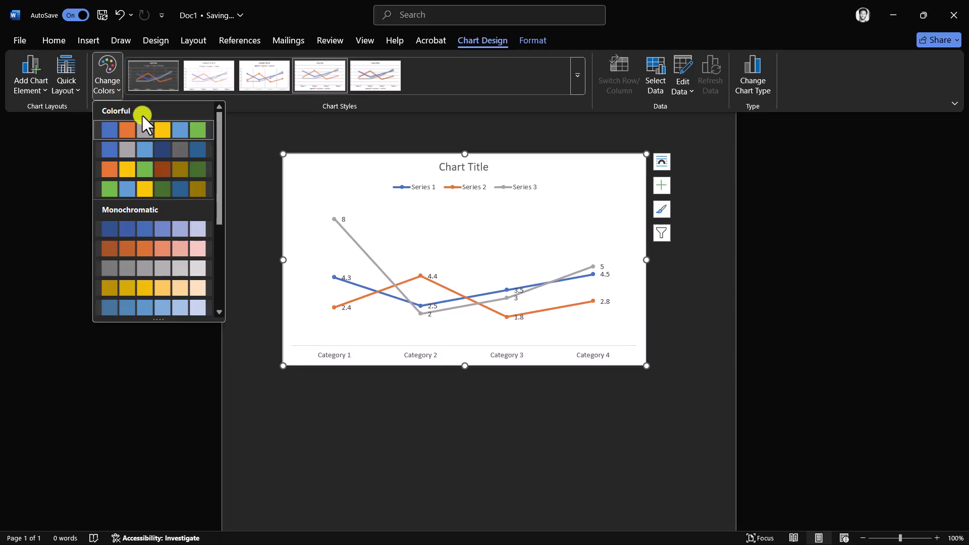
pyautogui.click(141, 169)
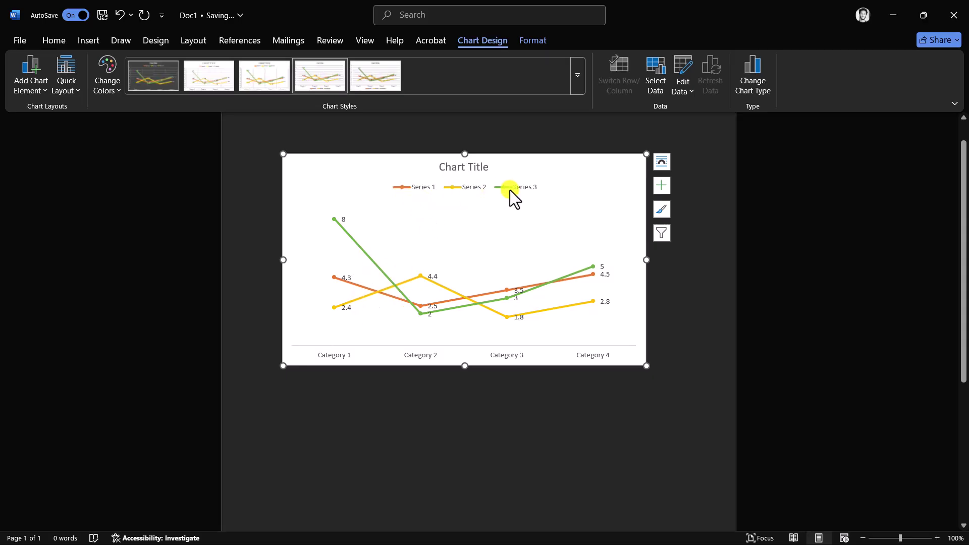
pyautogui.click(110, 85)
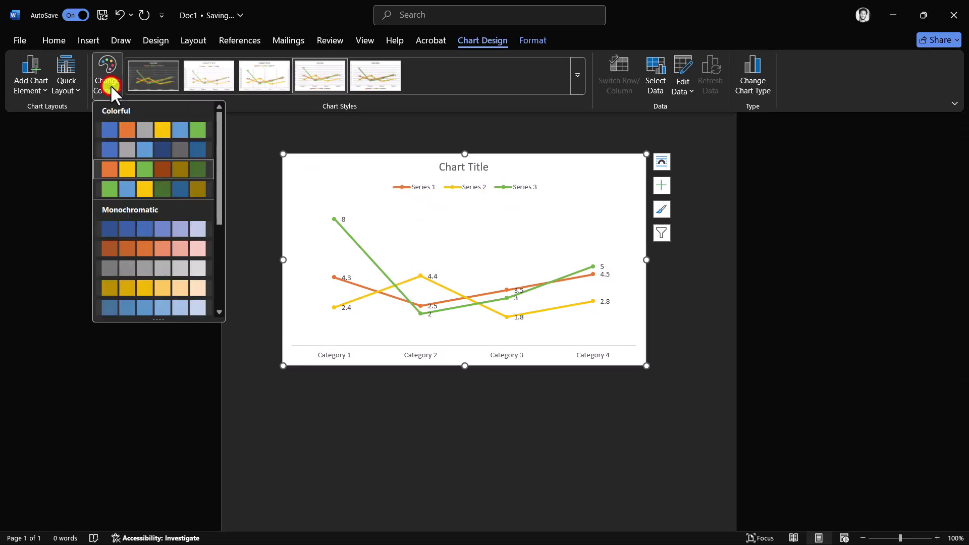
pyautogui.click(152, 130)
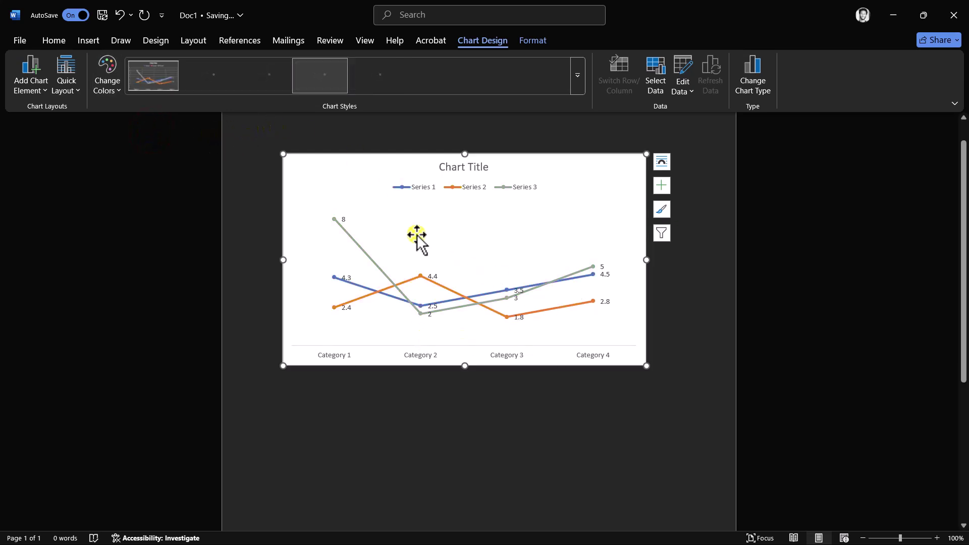
# Apply chart Style 6, the dark gray gradient style, to the line chart.
pyautogui.click(577, 75)
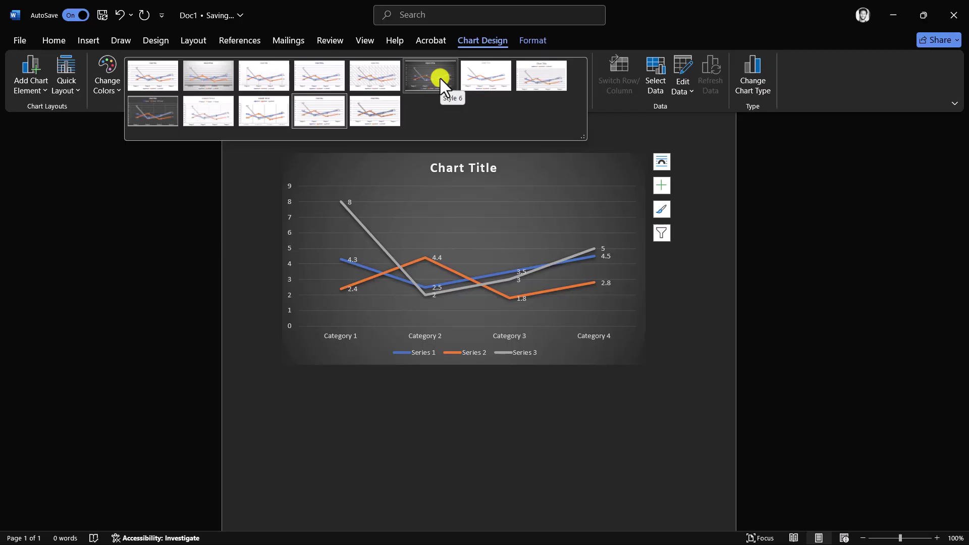
pyautogui.click(439, 77)
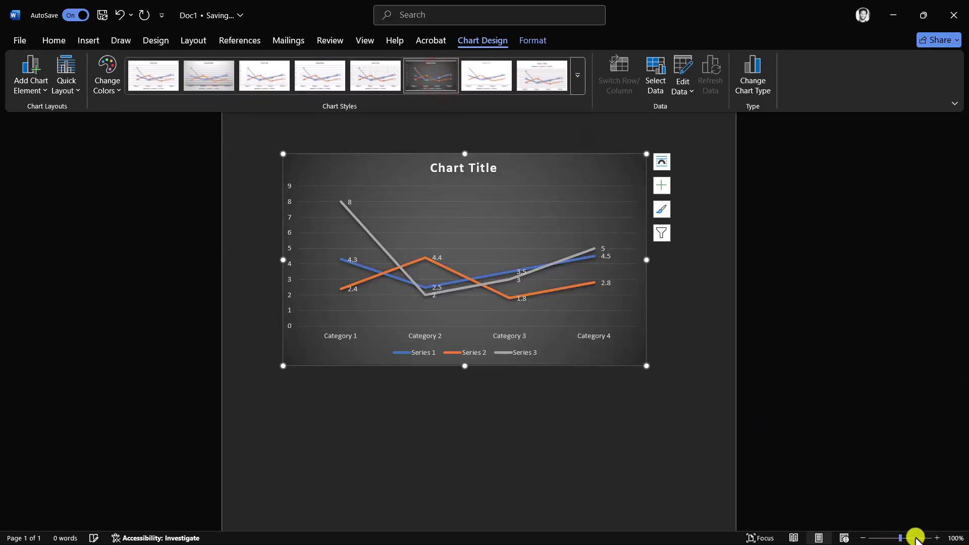
pyautogui.moveTo(899, 537); pyautogui.dragTo(905, 540)
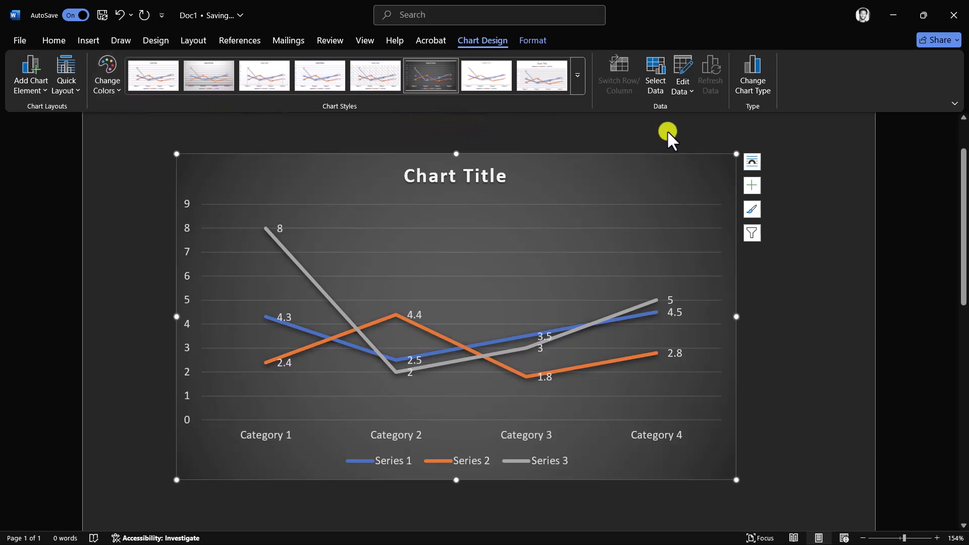
pyautogui.click(821, 259)
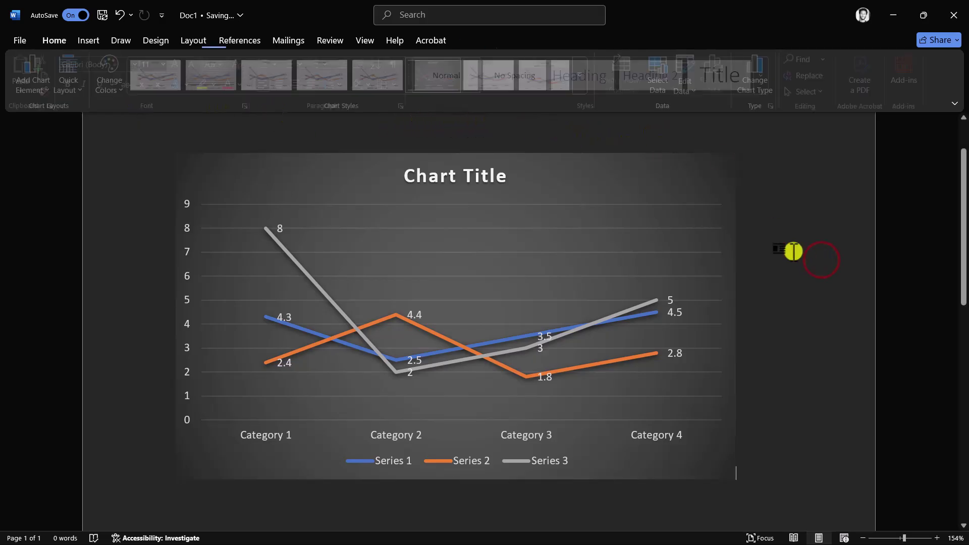
# Swap rows and columns in the chart's data source so the categories become the legend entries.
pyautogui.click(576, 247)
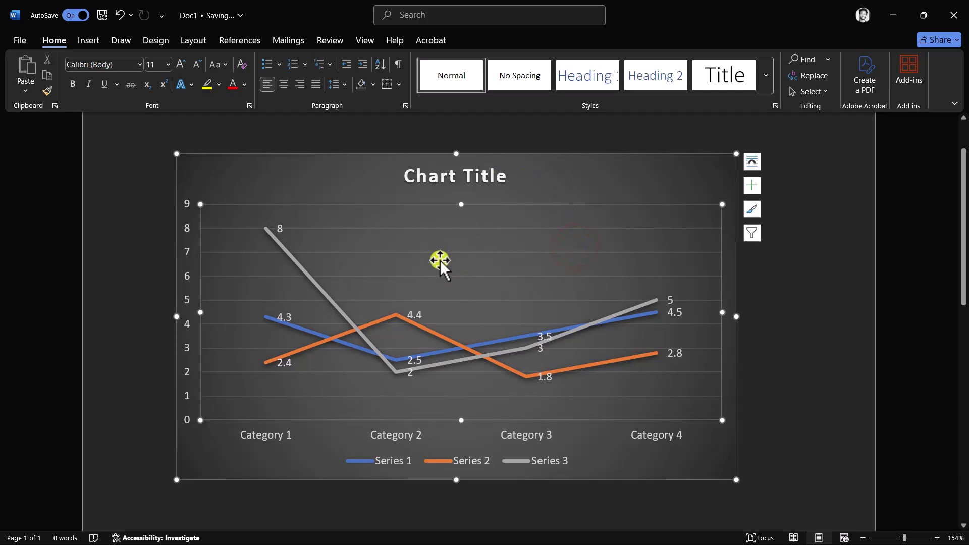
pyautogui.click(492, 247)
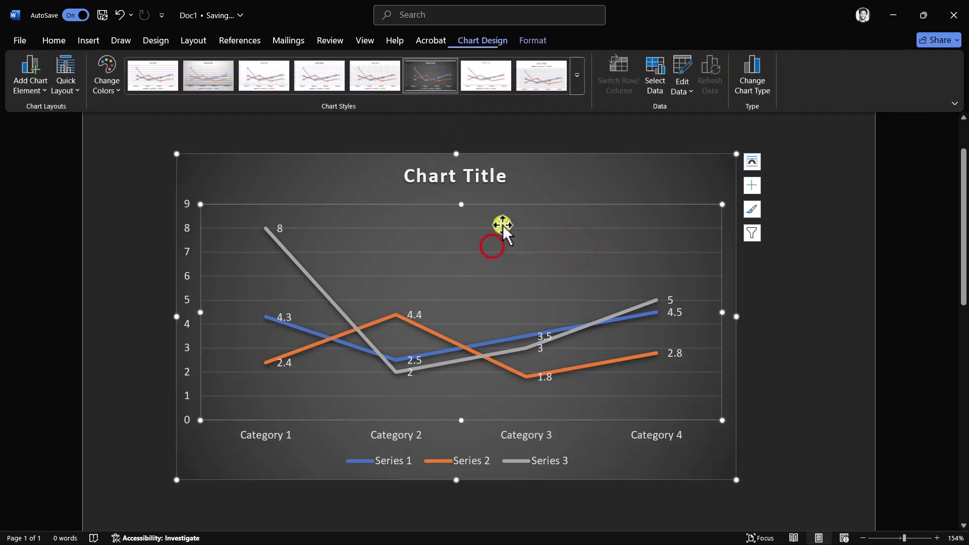
pyautogui.click(655, 87)
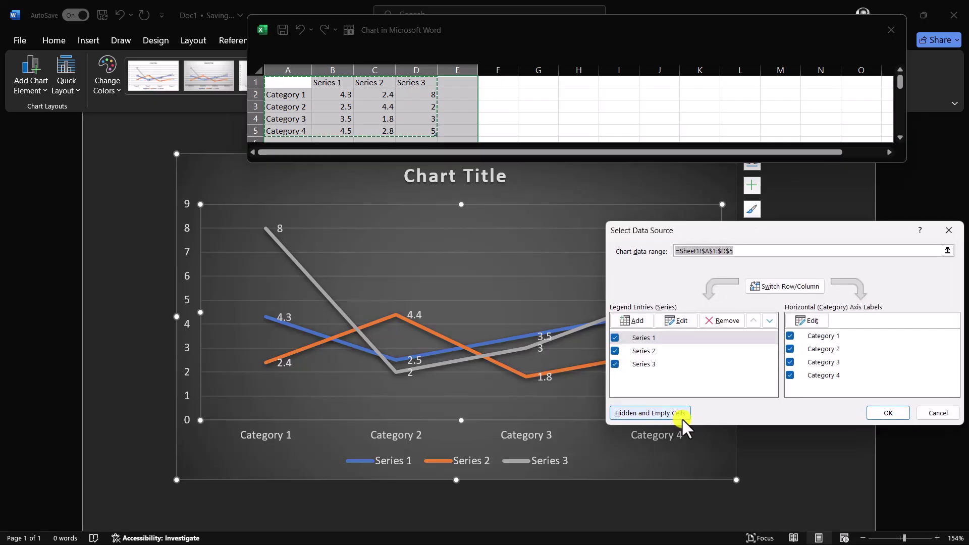
pyautogui.click(288, 433)
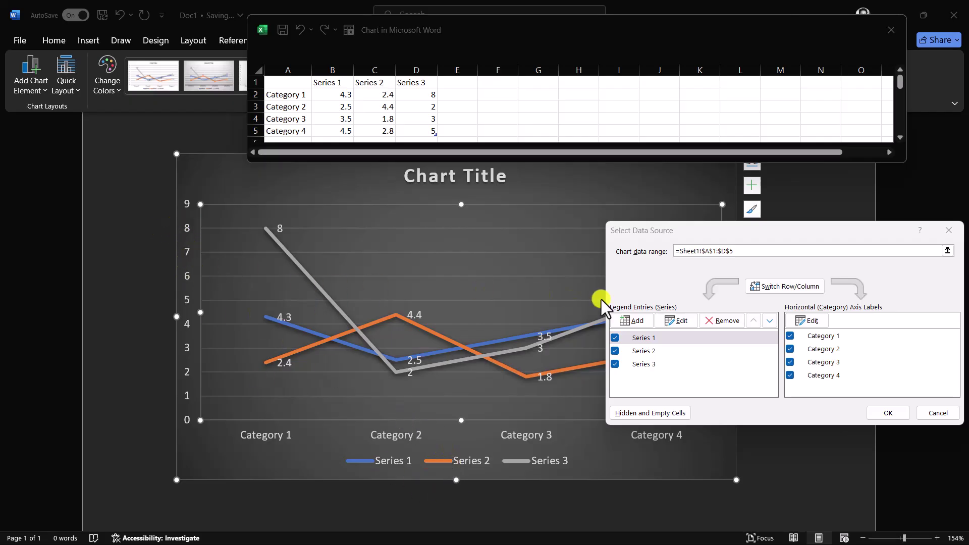
pyautogui.click(782, 285)
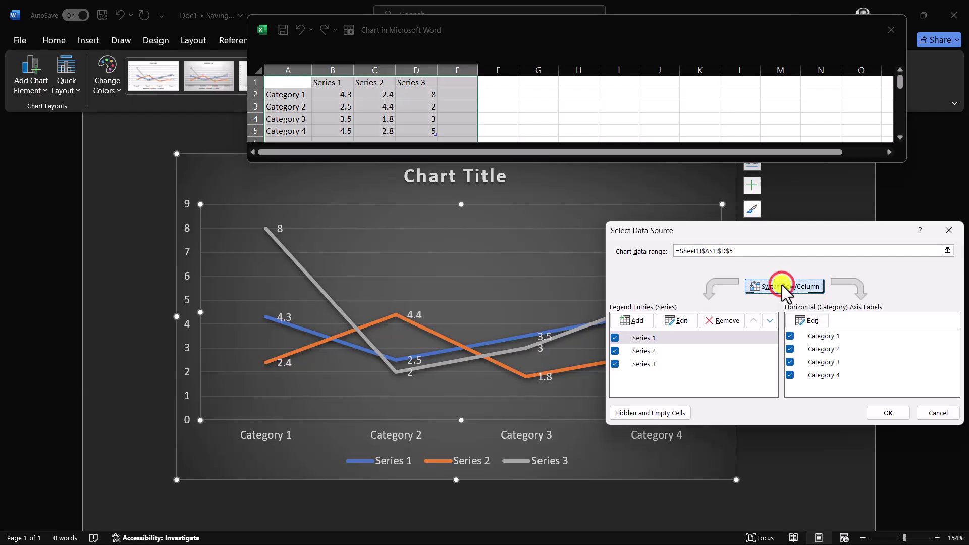
pyautogui.click(886, 412)
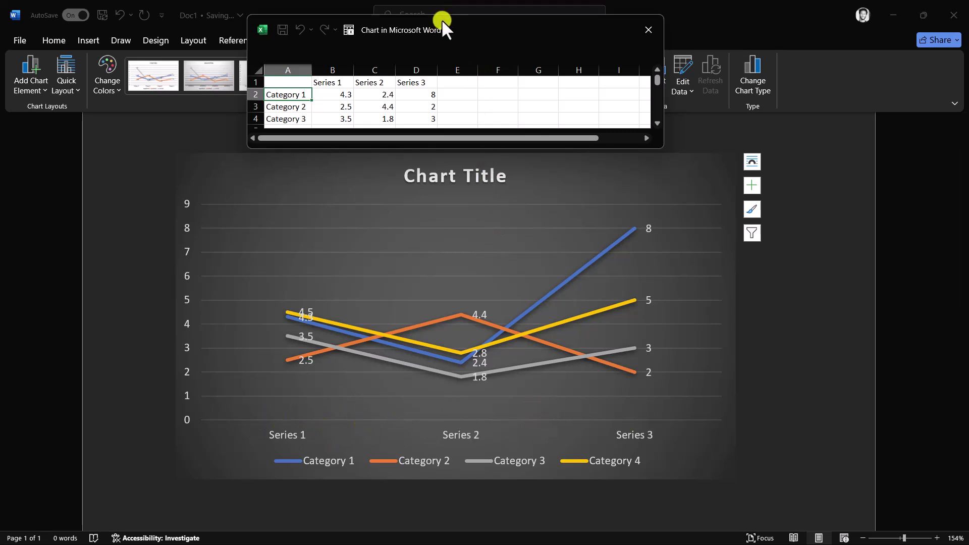
# Swap the rows and columns back in the data source so Series 1 to 3 are the legend entries.
pyautogui.moveTo(533, 26); pyautogui.dragTo(830, 370)
pyautogui.click(651, 80)
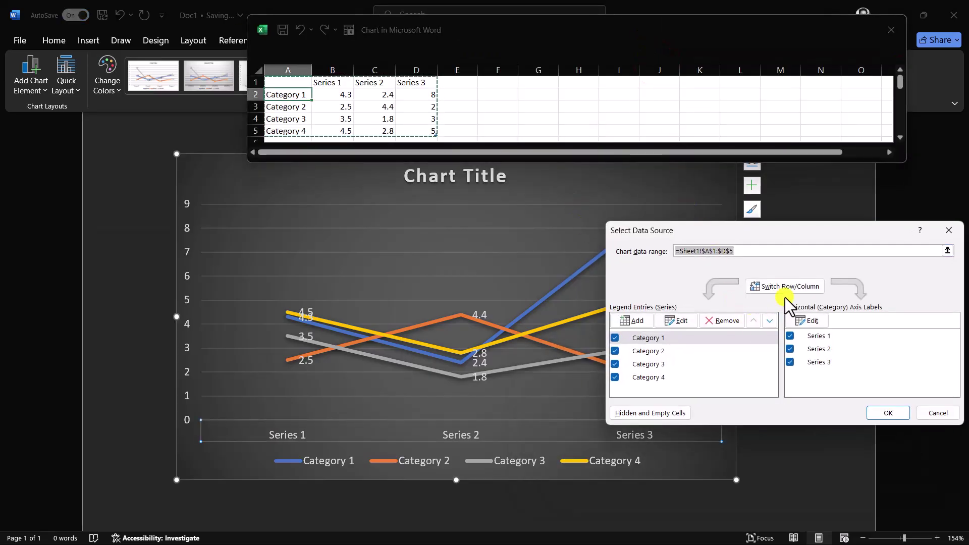
pyautogui.click(789, 287)
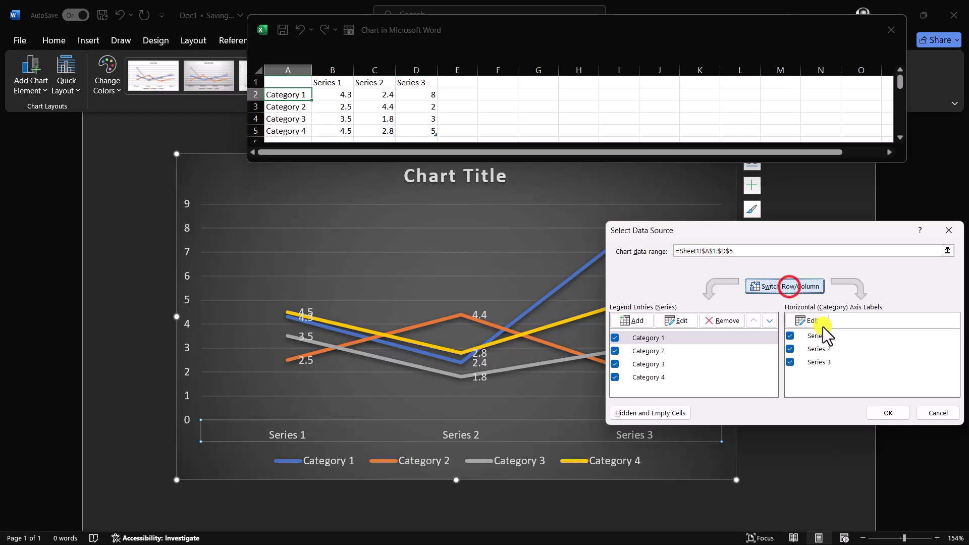
pyautogui.click(888, 413)
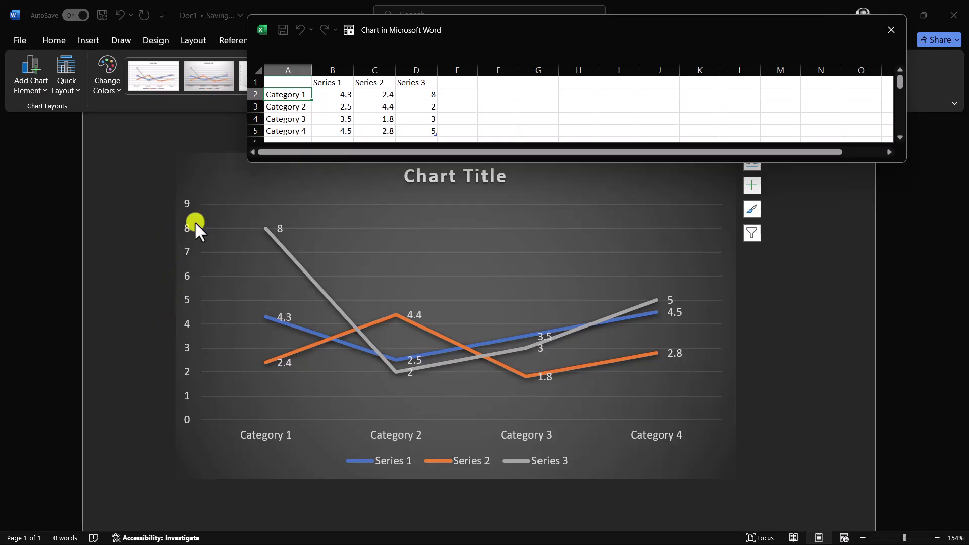
pyautogui.moveTo(479, 28); pyautogui.dragTo(411, 475)
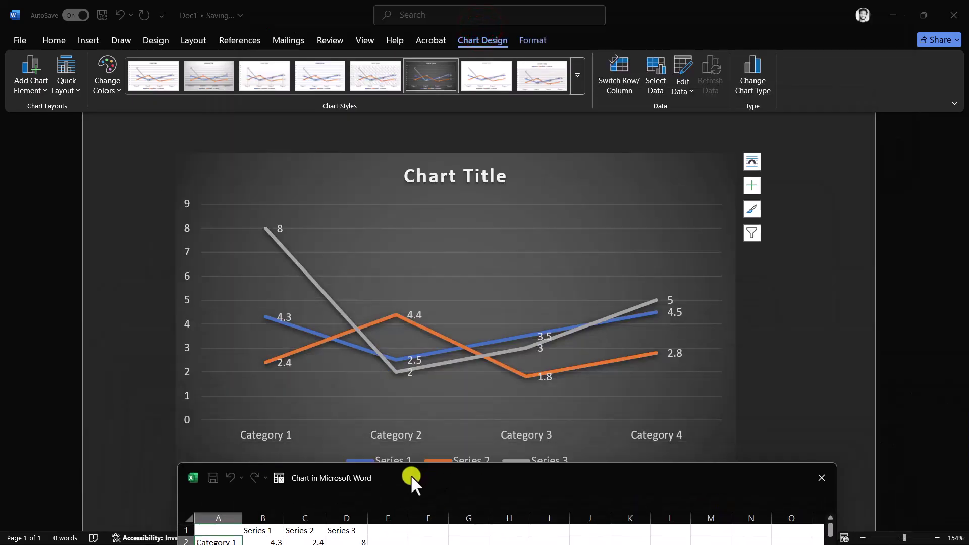
# Open the chart's data sheet for editing, view it over the chart, and close it without changes.
pyautogui.click(683, 72)
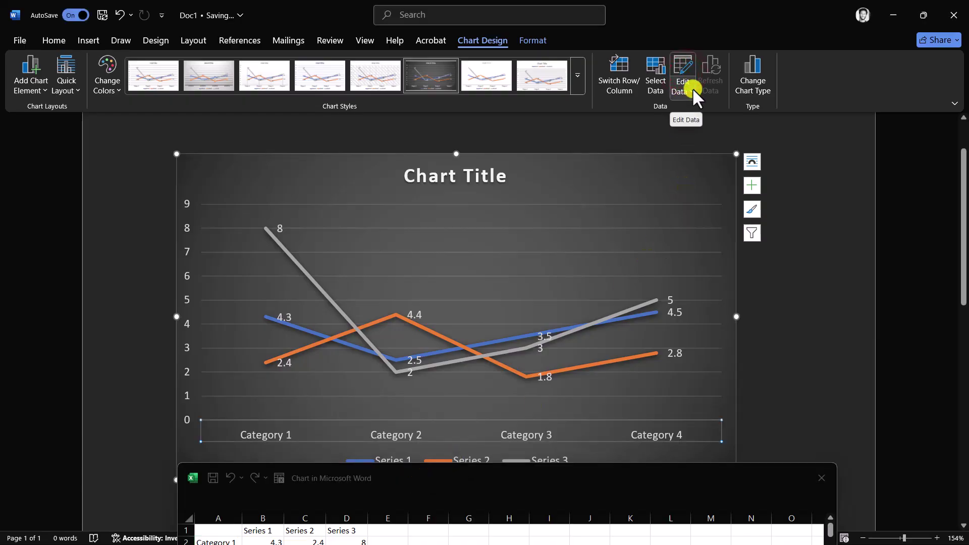
pyautogui.moveTo(564, 474); pyautogui.dragTo(489, 217)
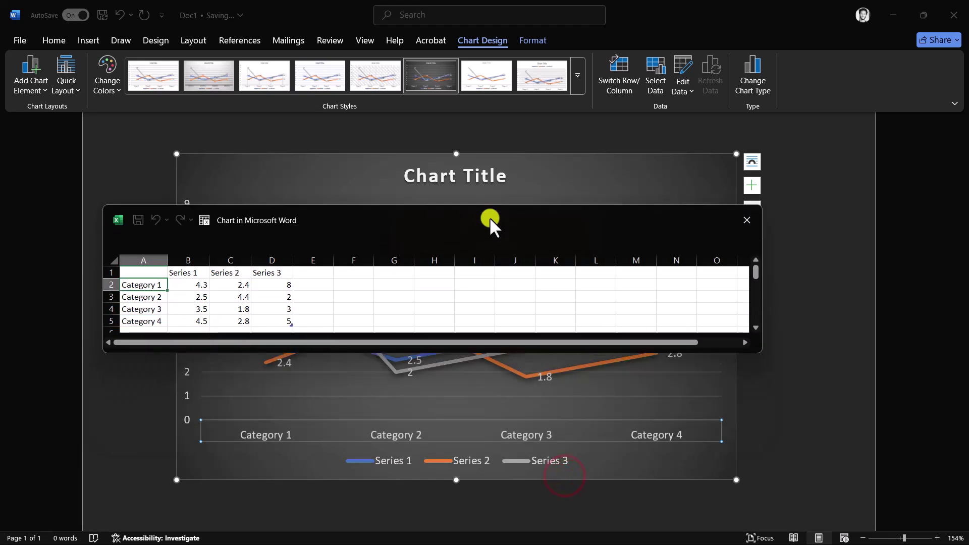
pyautogui.click(749, 220)
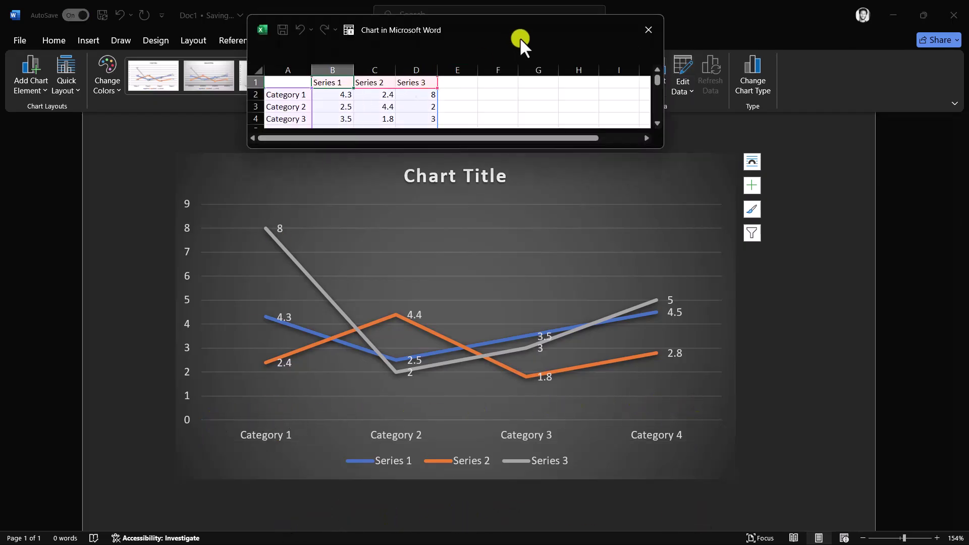
pyautogui.moveTo(534, 32); pyautogui.dragTo(580, 327)
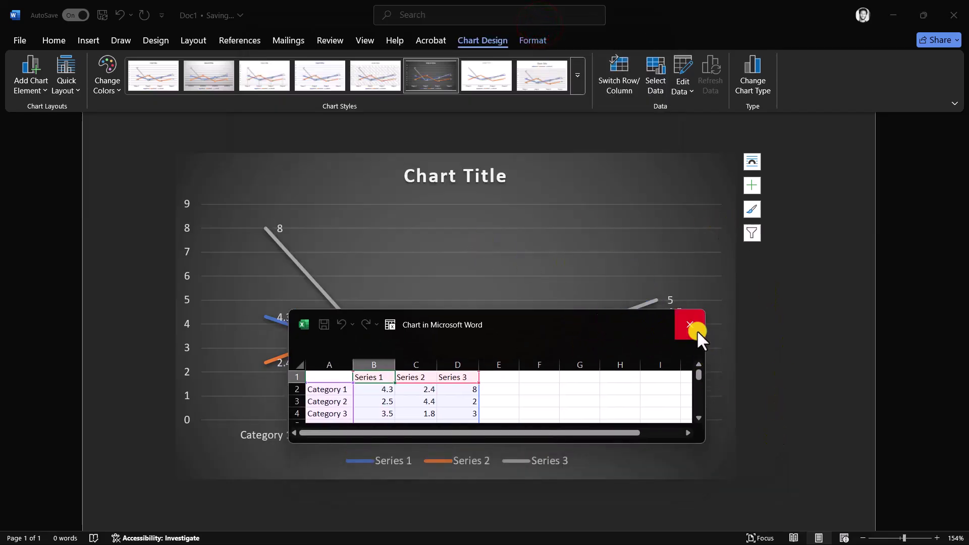
pyautogui.click(682, 315)
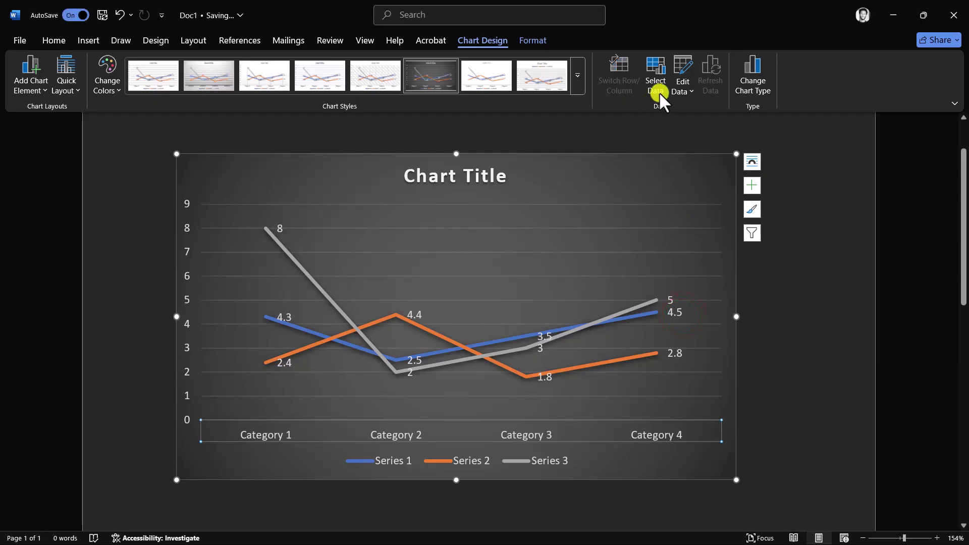
# Open the chart data in Excel, select the values in B2:D5, and close the workbook without changes.
pyautogui.click(690, 92)
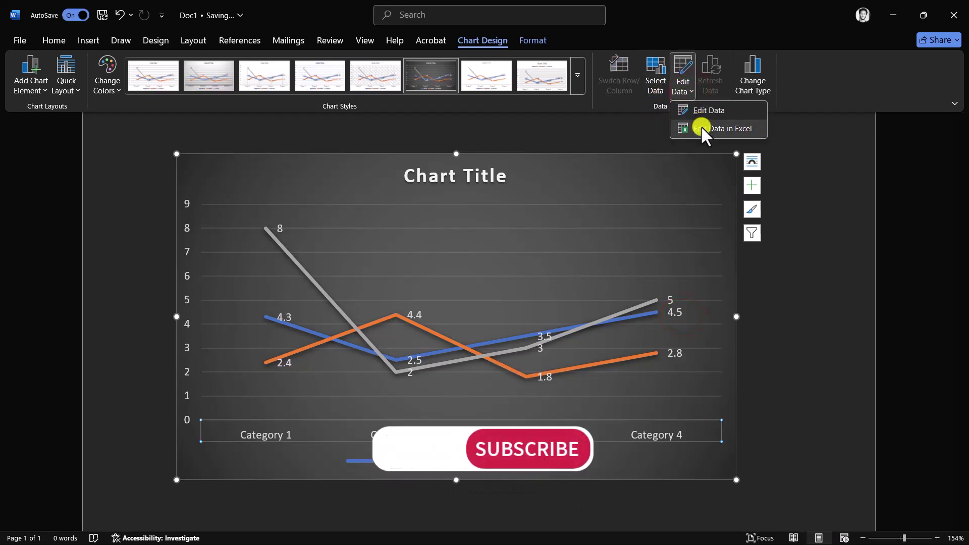
pyautogui.click(725, 128)
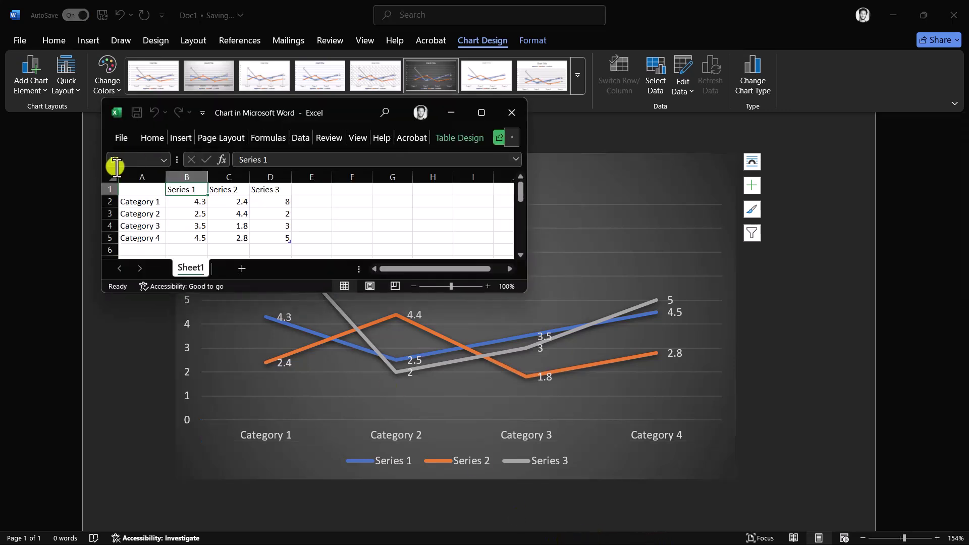
pyautogui.click(122, 136)
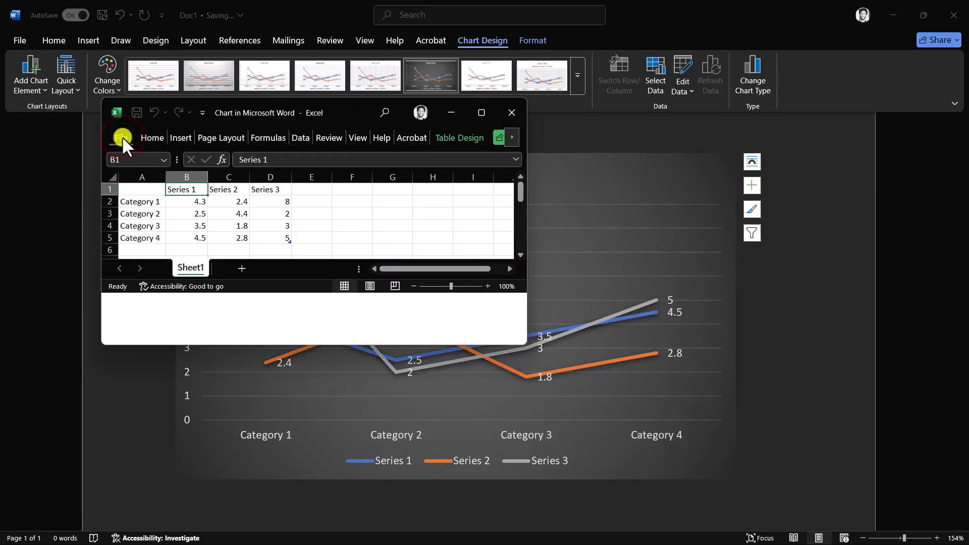
pyautogui.click(120, 138)
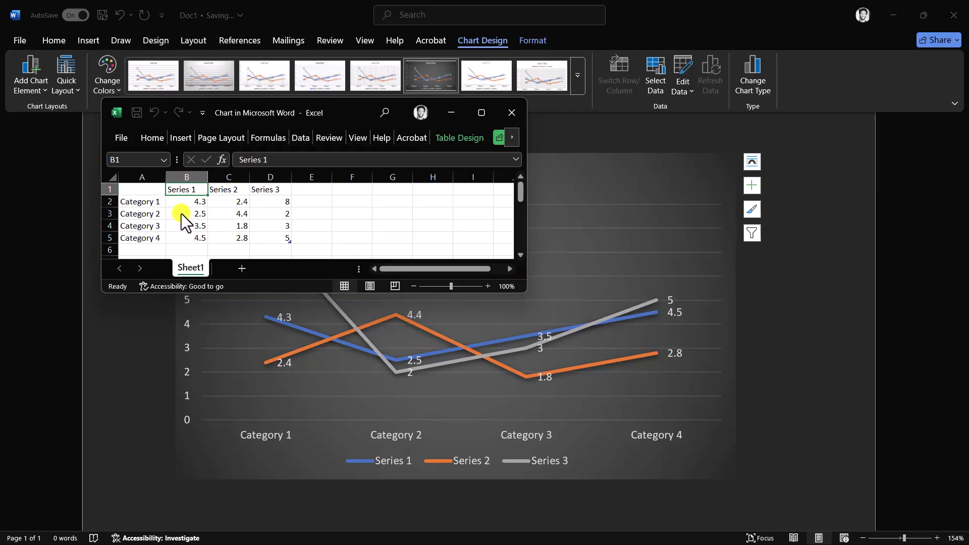
pyautogui.moveTo(185, 206); pyautogui.dragTo(289, 236)
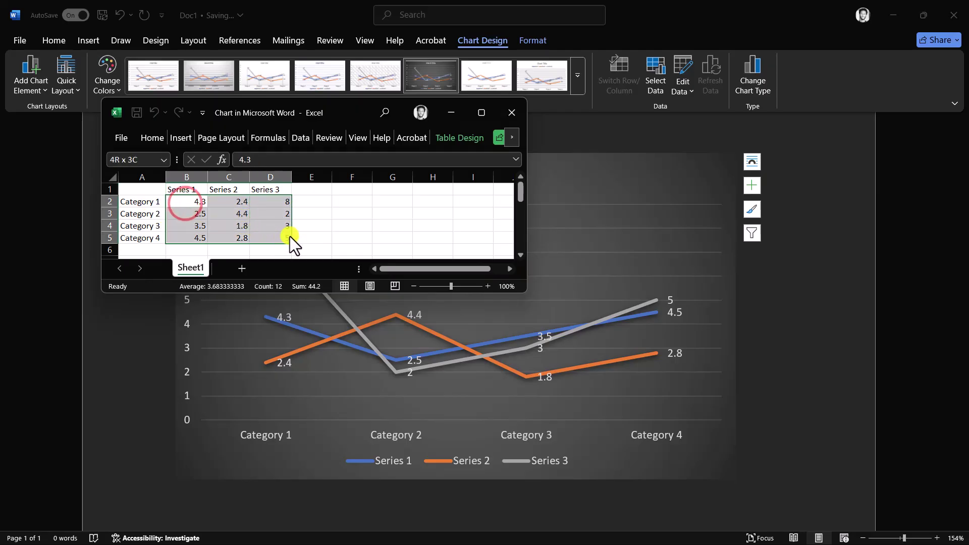
pyautogui.click(516, 110)
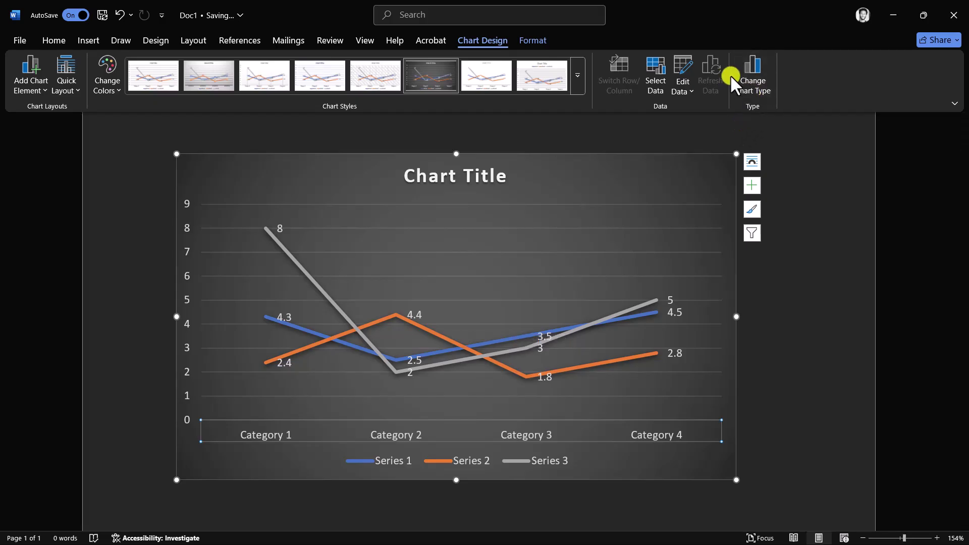
# Change the chart type from line to 3-D 100% Stacked Bar.
pyautogui.click(743, 72)
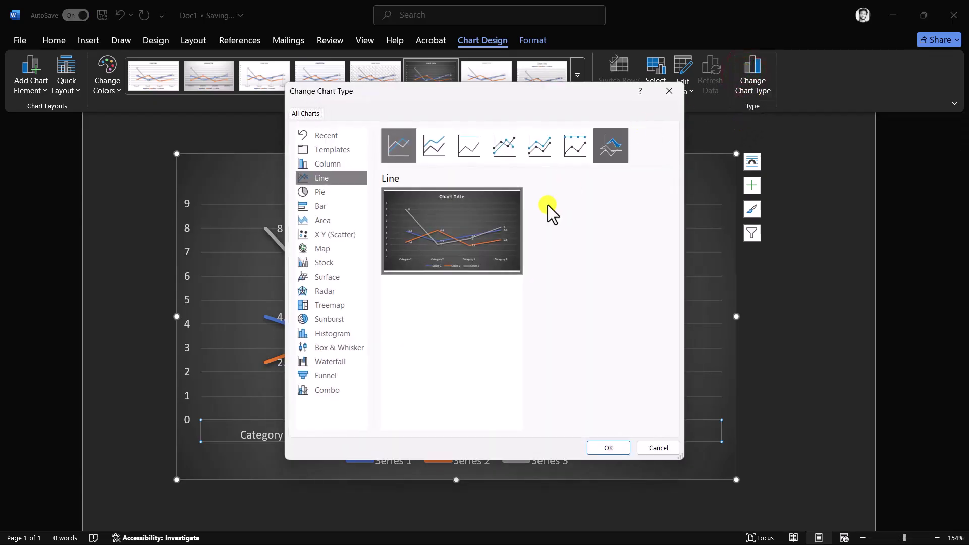
pyautogui.moveTo(483, 101); pyautogui.dragTo(590, 99)
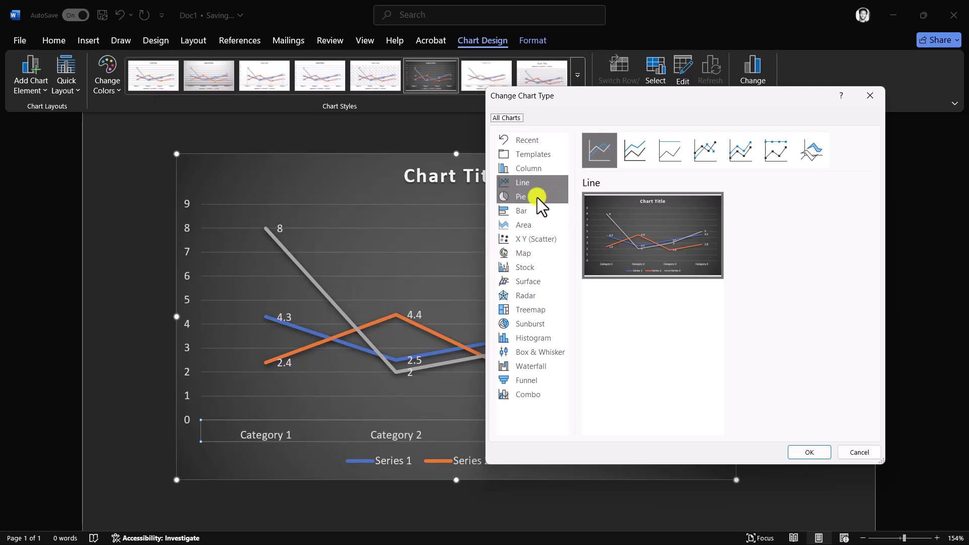
pyautogui.click(534, 210)
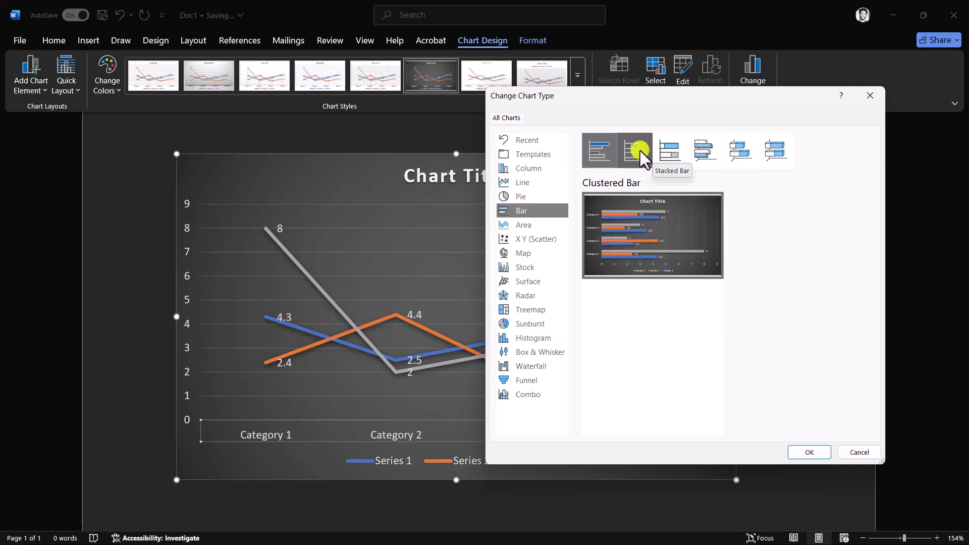
pyautogui.click(779, 150)
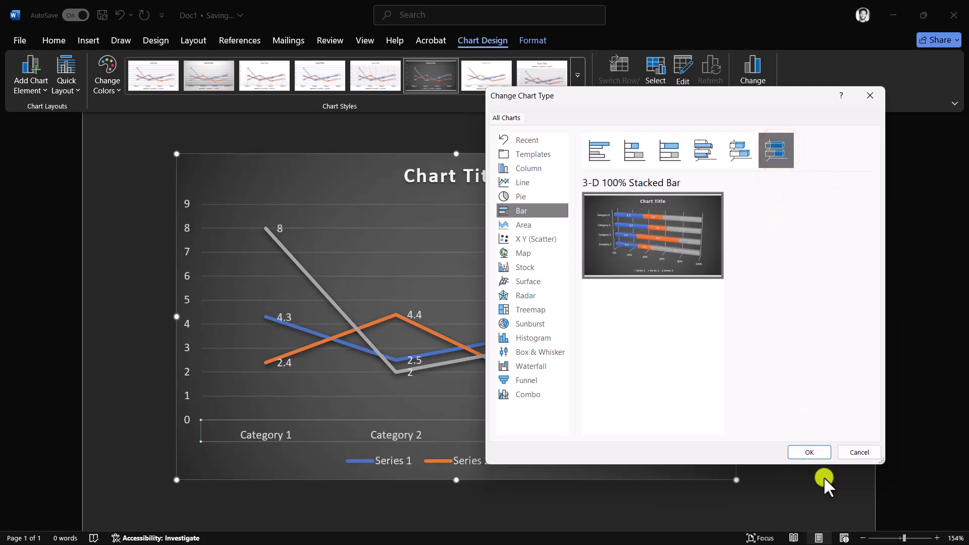
pyautogui.click(805, 452)
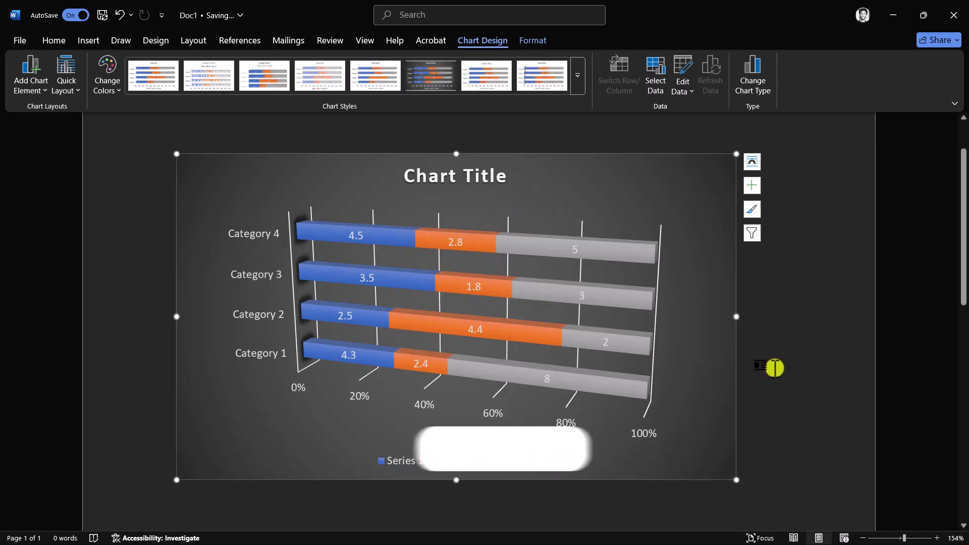
# Browse the theme shape styles available for the chart area without applying one.
pyautogui.click(525, 41)
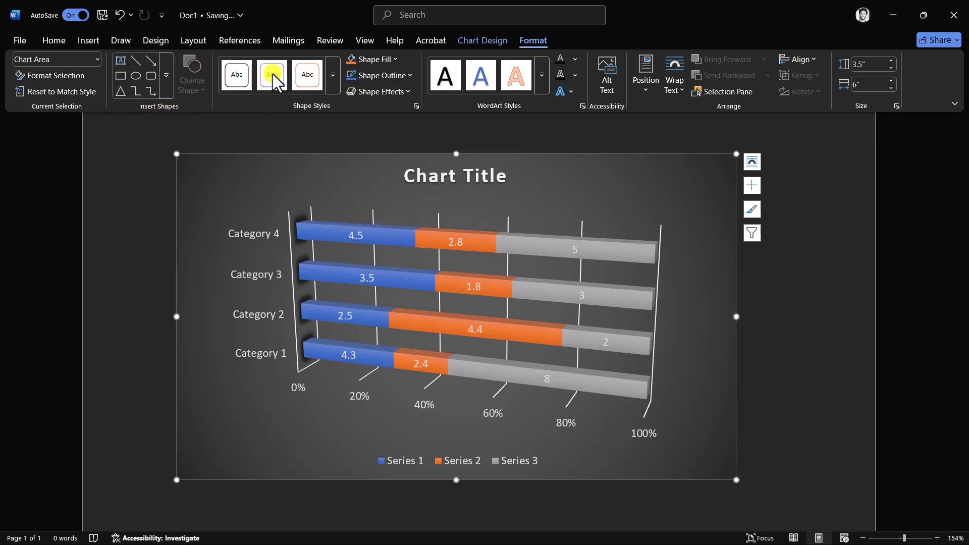
pyautogui.click(332, 77)
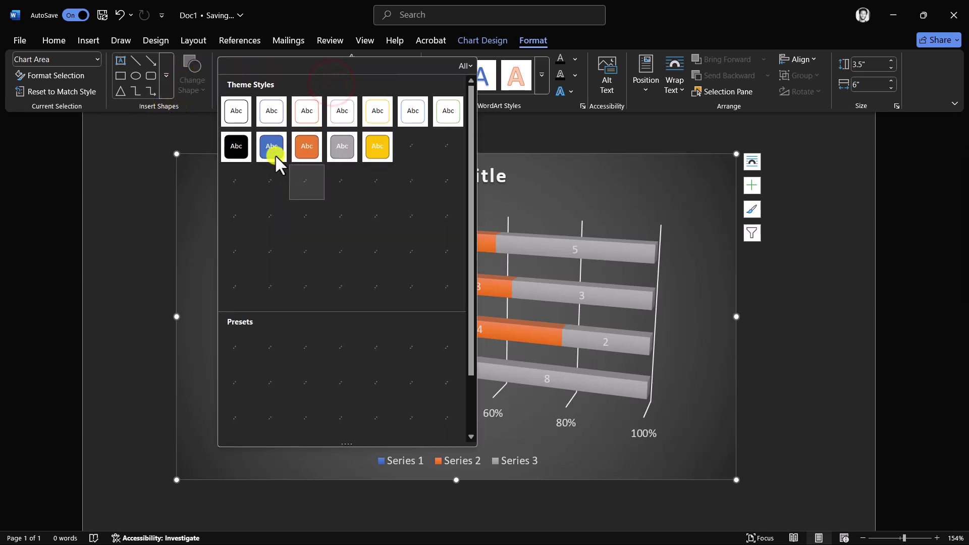
pyautogui.click(583, 135)
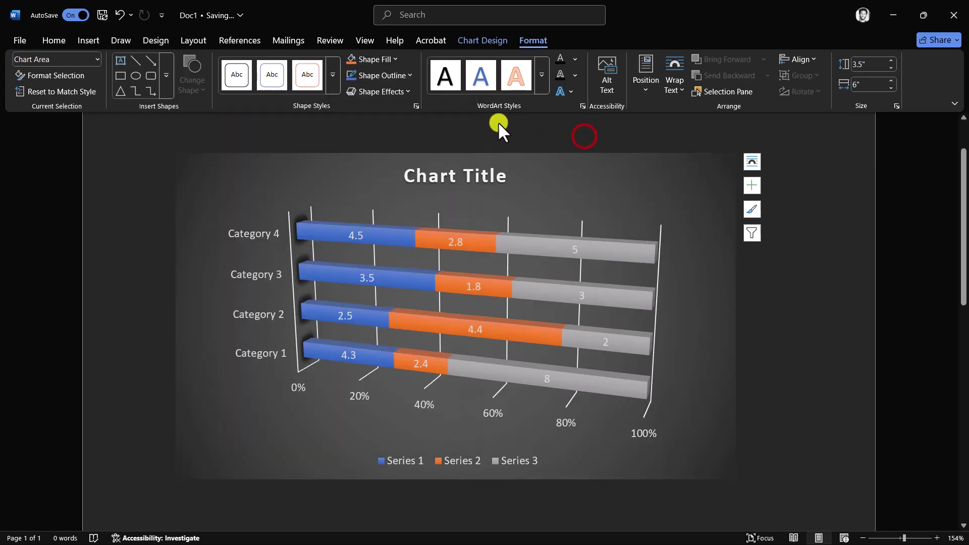
# Try moving the chart title toward the left side of the chart, and undo the move.
pyautogui.click(433, 177)
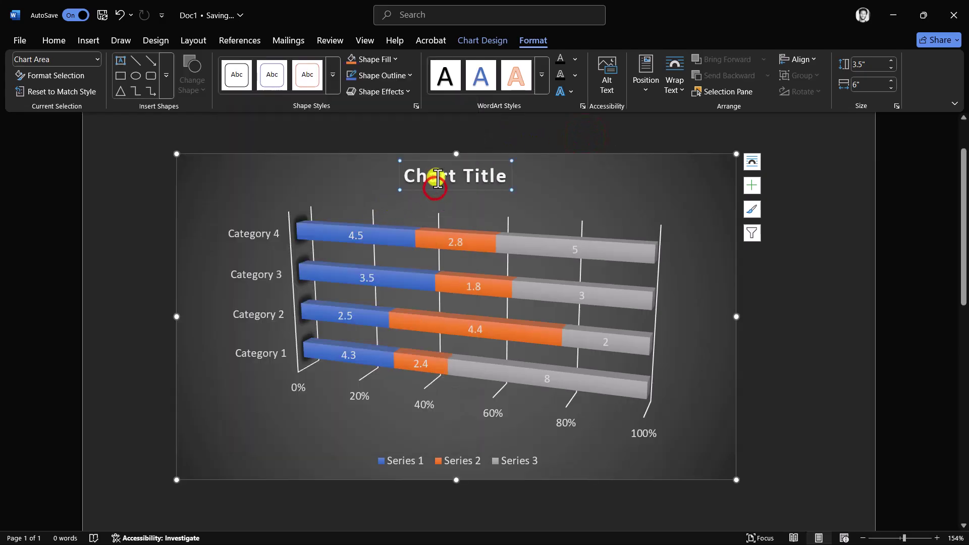
pyautogui.click(458, 177)
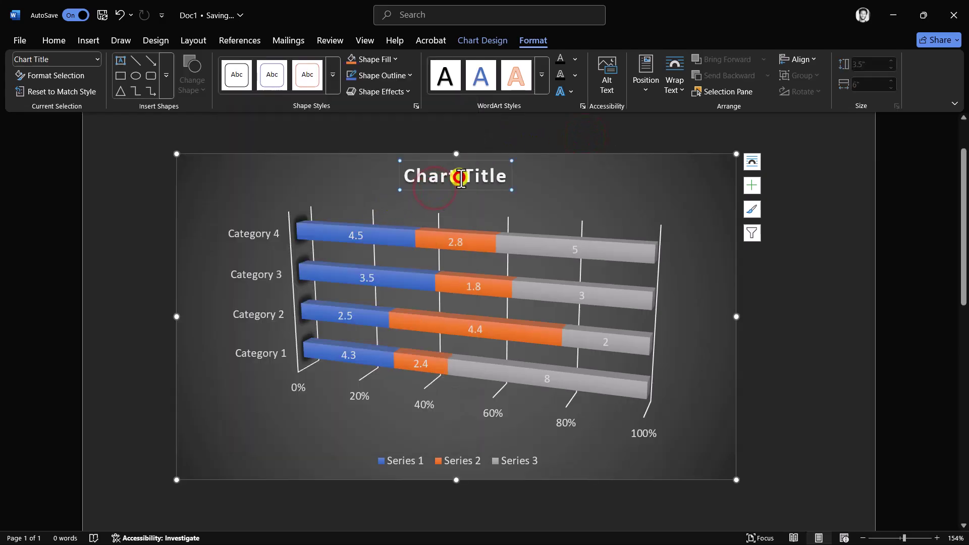
pyautogui.click(511, 175)
pyautogui.moveTo(470, 171); pyautogui.dragTo(346, 177)
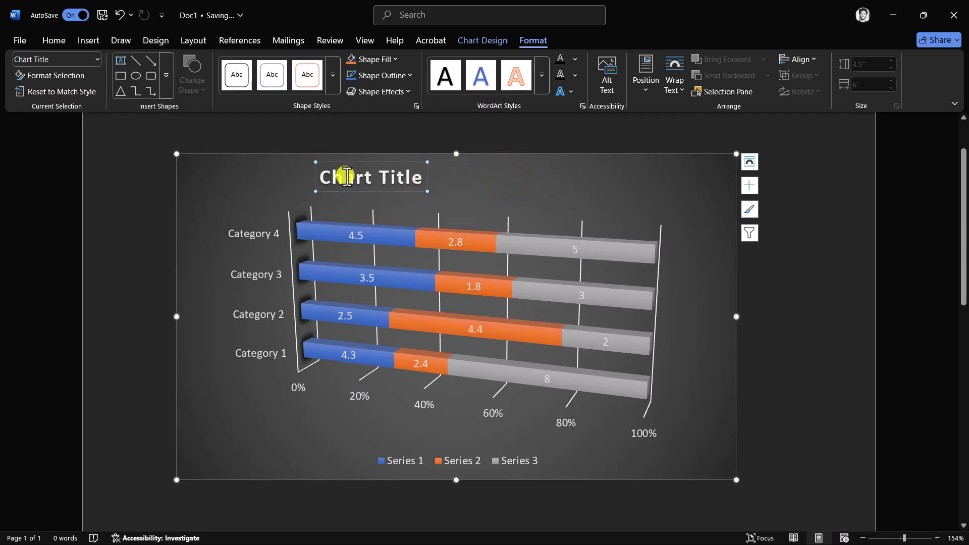
pyautogui.hotkey('ctrl', 'z')
# Try a blue reflected WordArt style on the chart title, and replace it with the black style with a white outline.
pyautogui.click(542, 76)
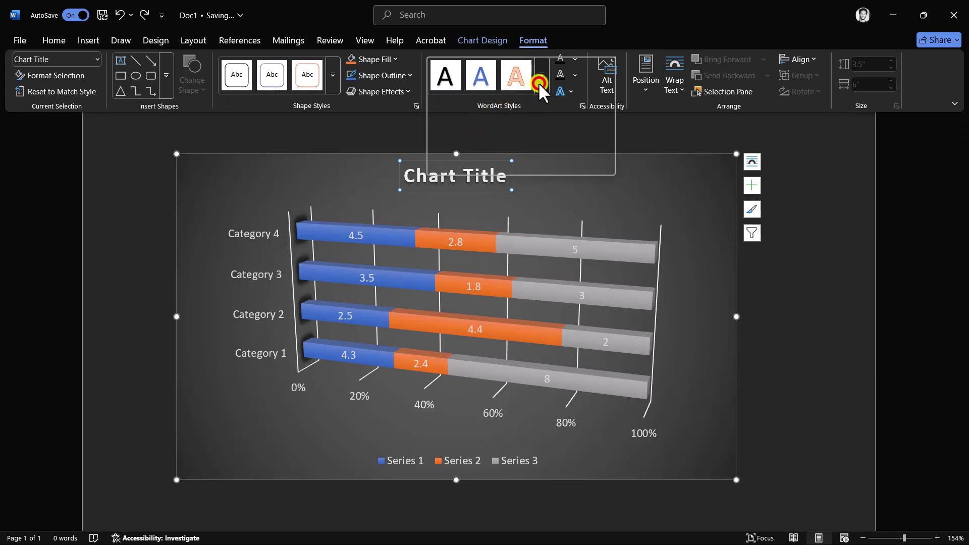
pyautogui.click(485, 115)
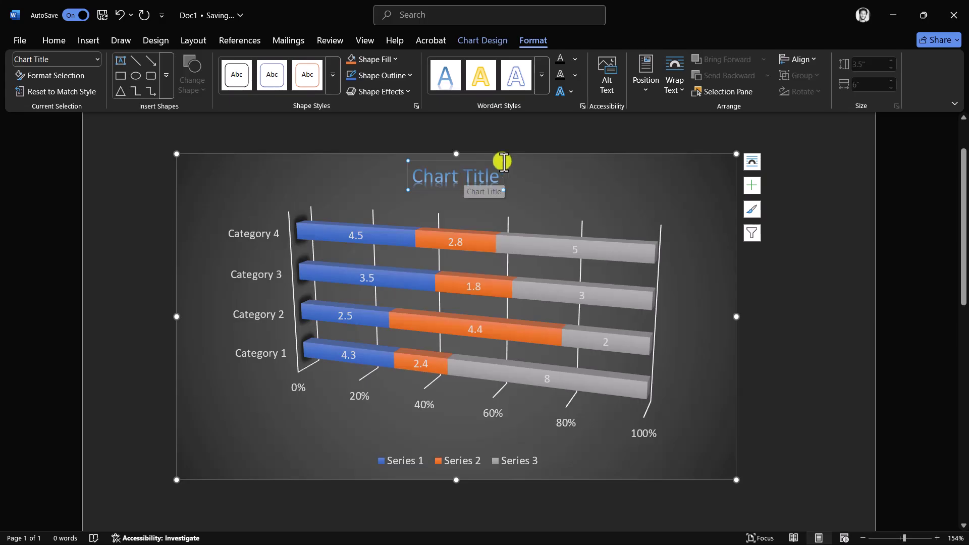
pyautogui.click(543, 83)
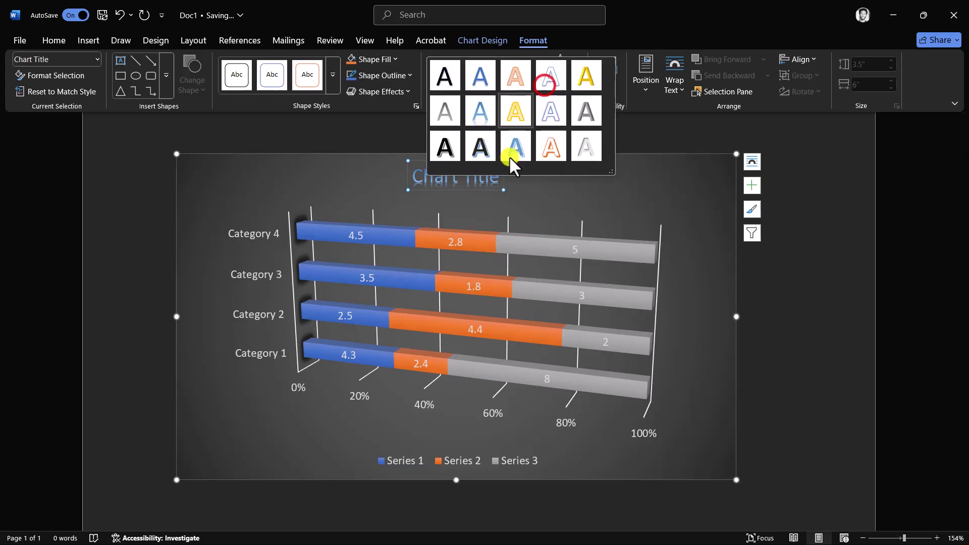
pyautogui.click(452, 150)
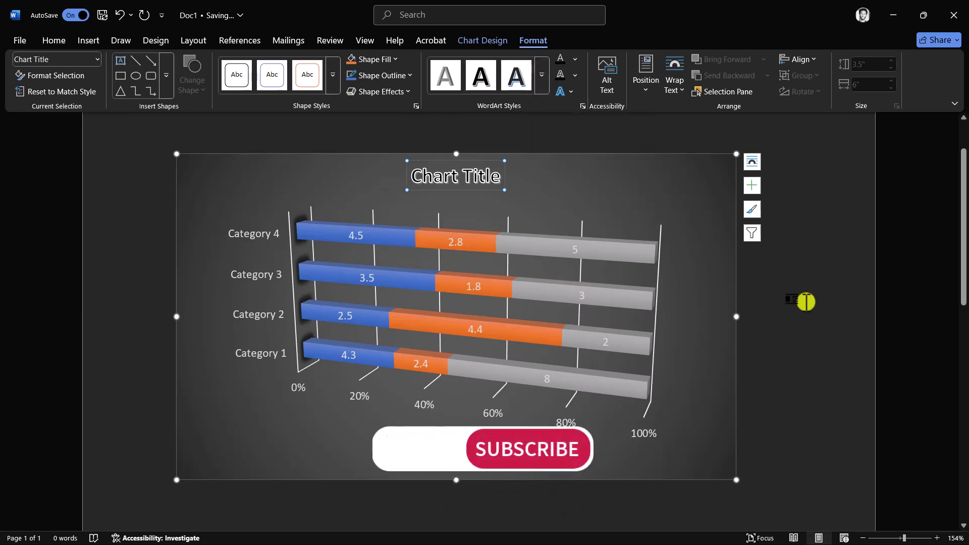
pyautogui.click(804, 300)
pyautogui.moveTo(962, 237); pyautogui.dragTo(963, 337)
pyautogui.moveTo(963, 351); pyautogui.dragTo(962, 248)
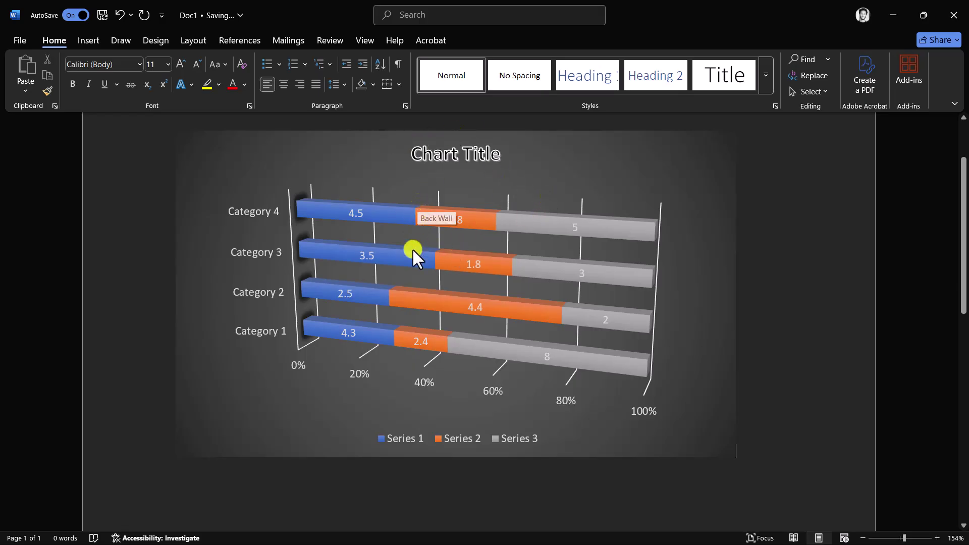
pyautogui.moveTo(413, 250)
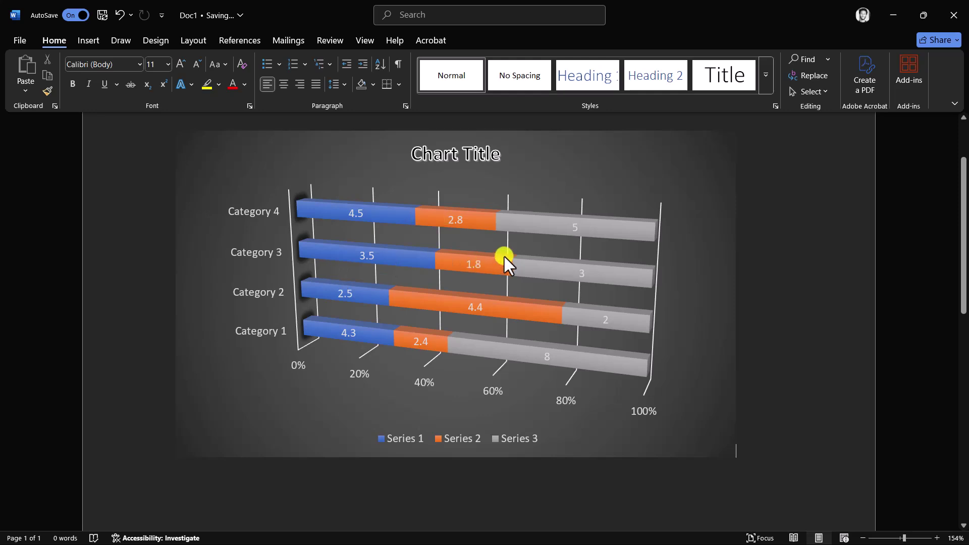
pyautogui.click(85, 41)
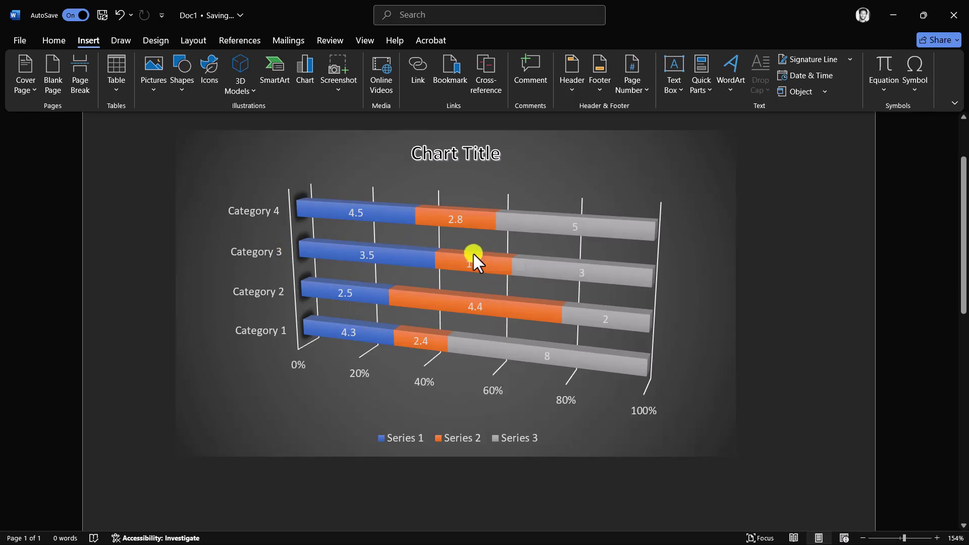
pyautogui.moveTo(475, 255)
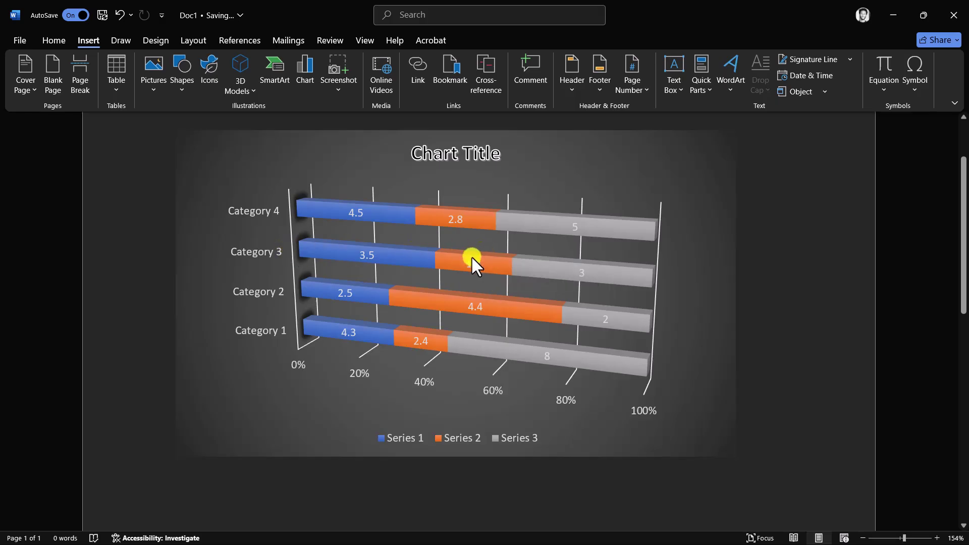